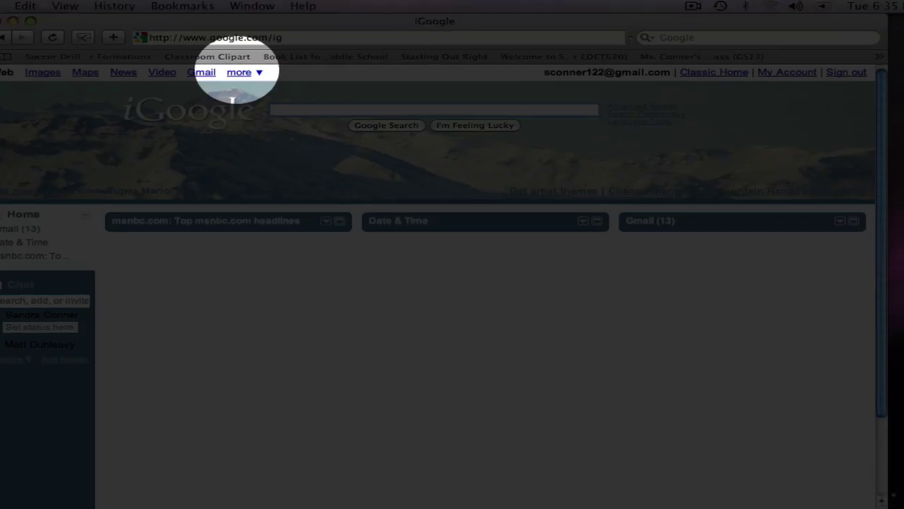
Step: Go from iGoogle to Google Sites via the 'more' menu and open English Class Site 101
click(239, 72)
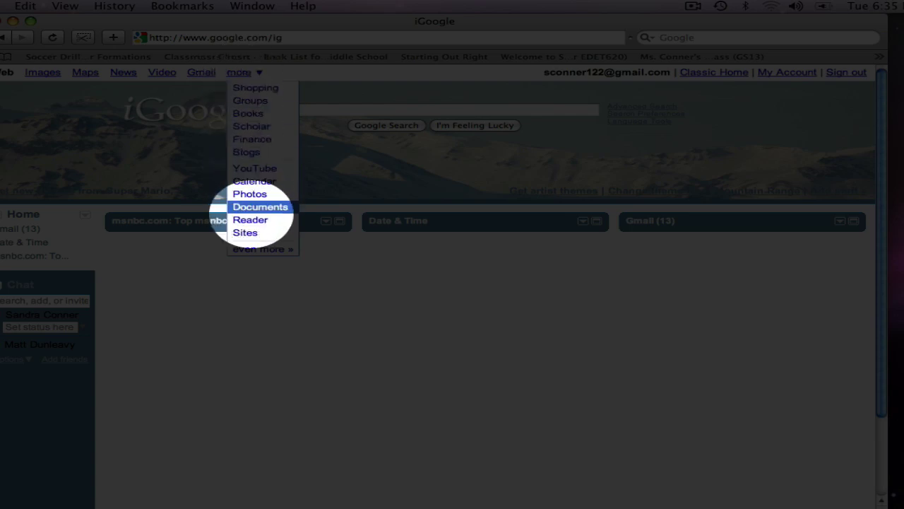
click(245, 233)
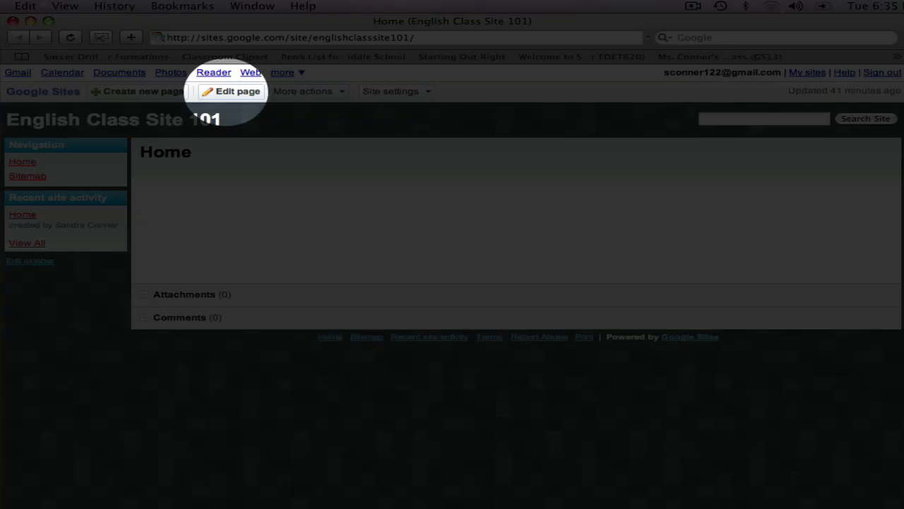
Step: Edit the Home page and replace its 'Home' title with the teacher's class name
click(232, 91)
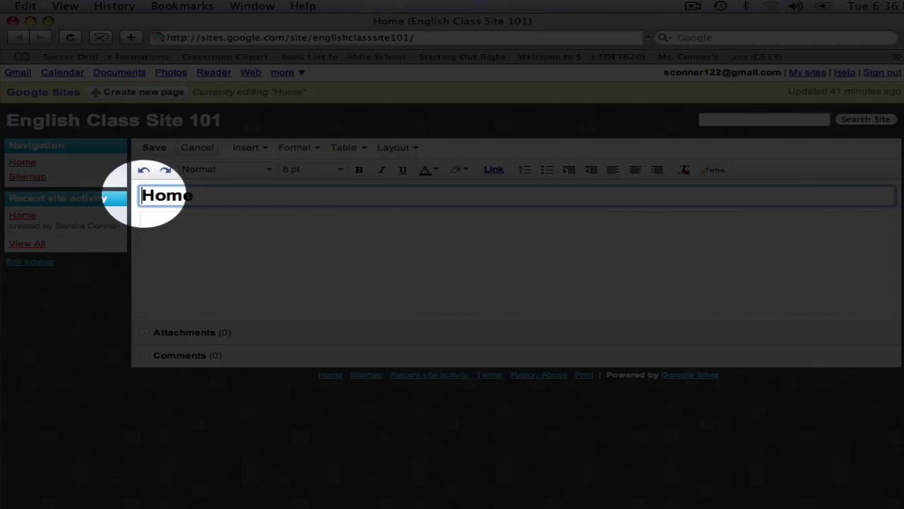
drag(143, 196, 193, 197)
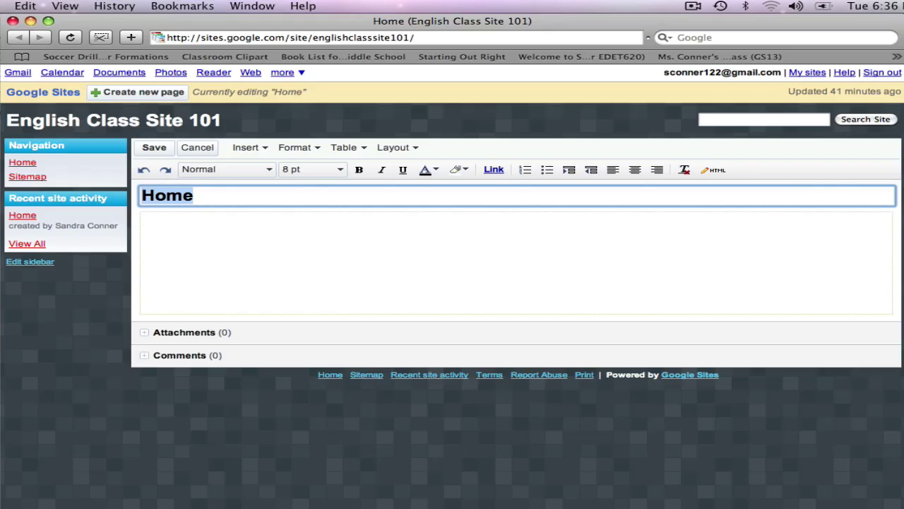
key(BackSpace)
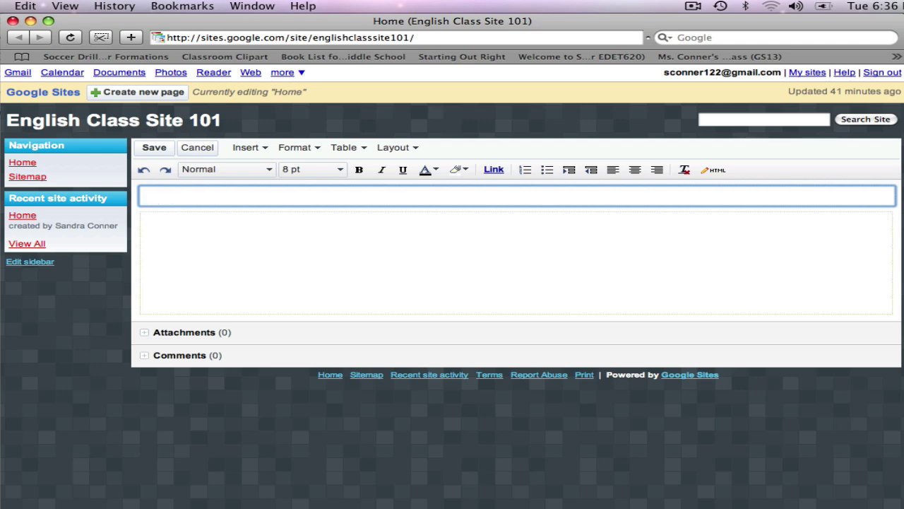
text(Ms. Con)
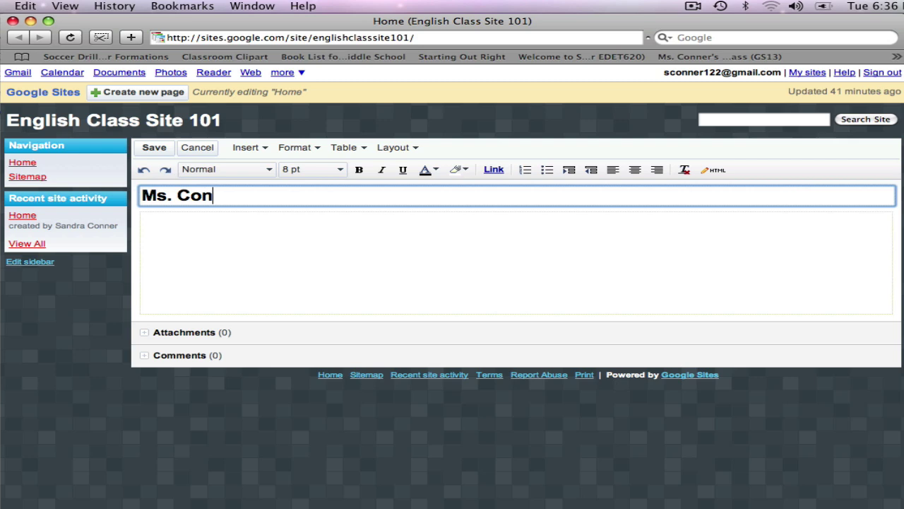
text(ner's C)
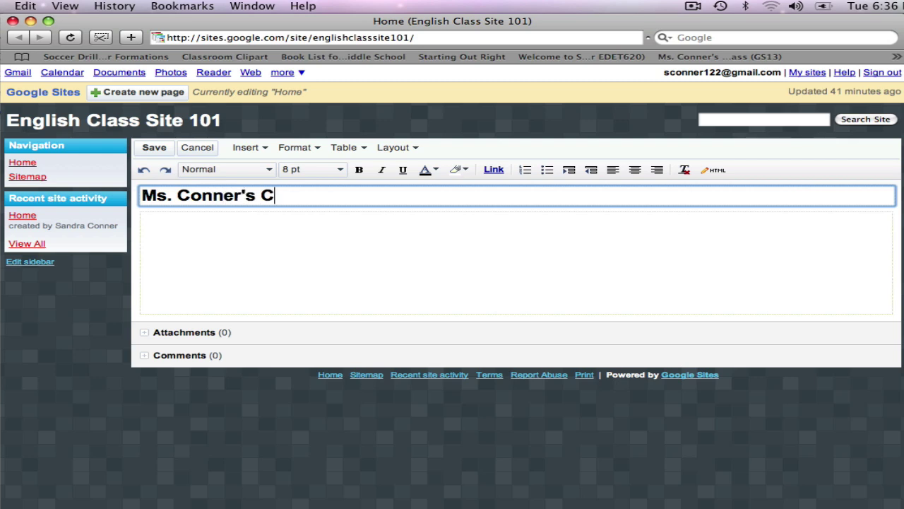
text(lass)
Step: Switch the home page body to a Two-column layout, with the caret in the left column
click(141, 218)
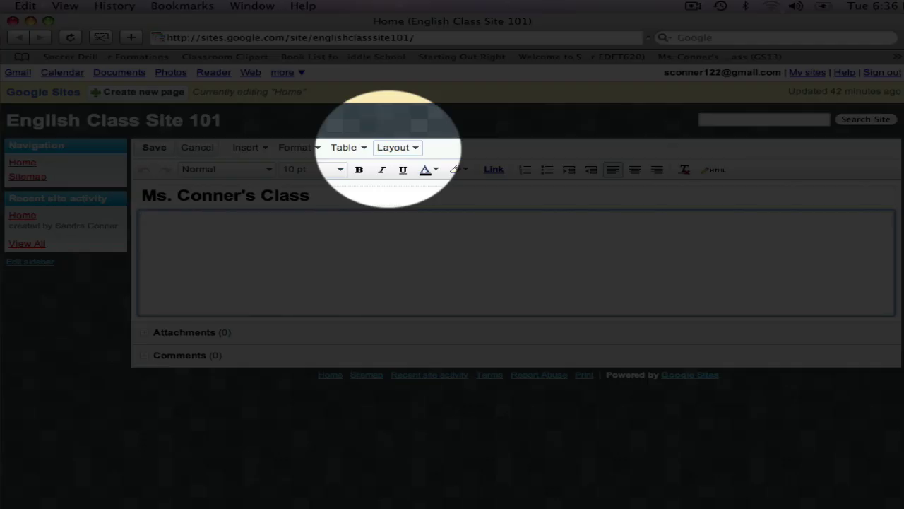
click(395, 147)
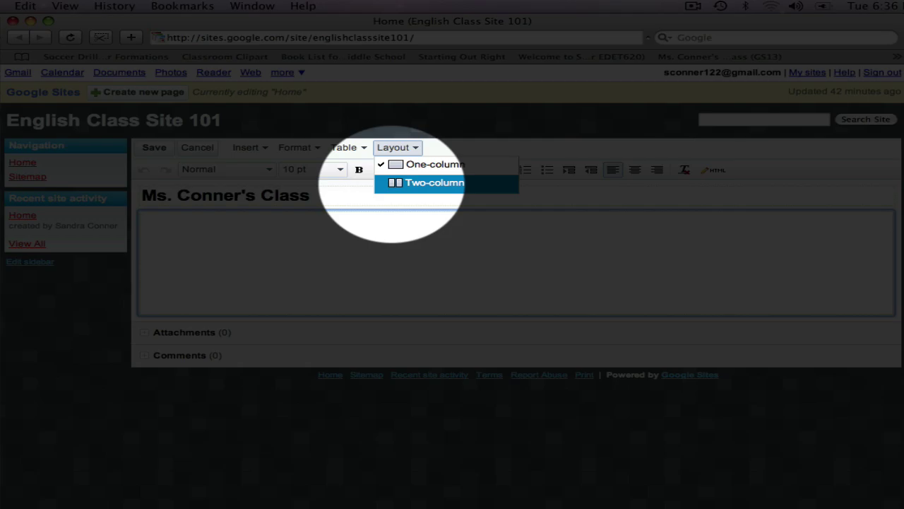
click(432, 183)
click(142, 218)
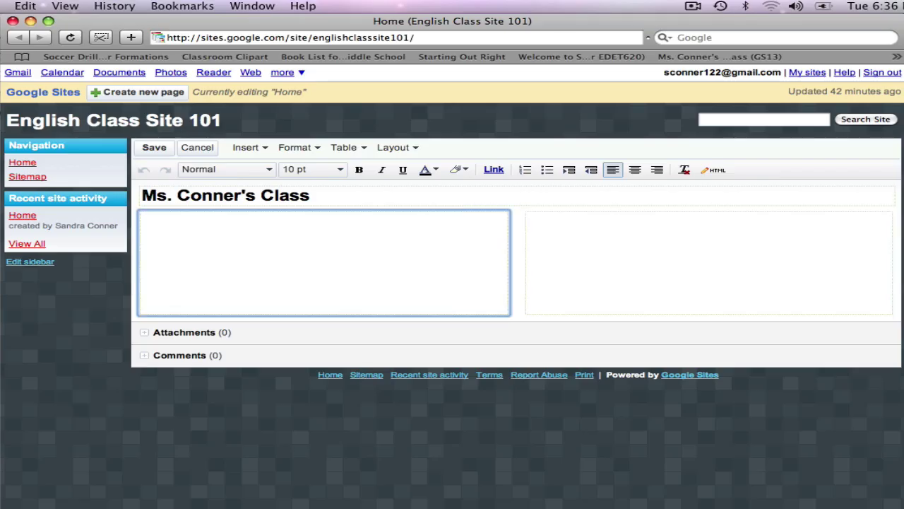
click(527, 218)
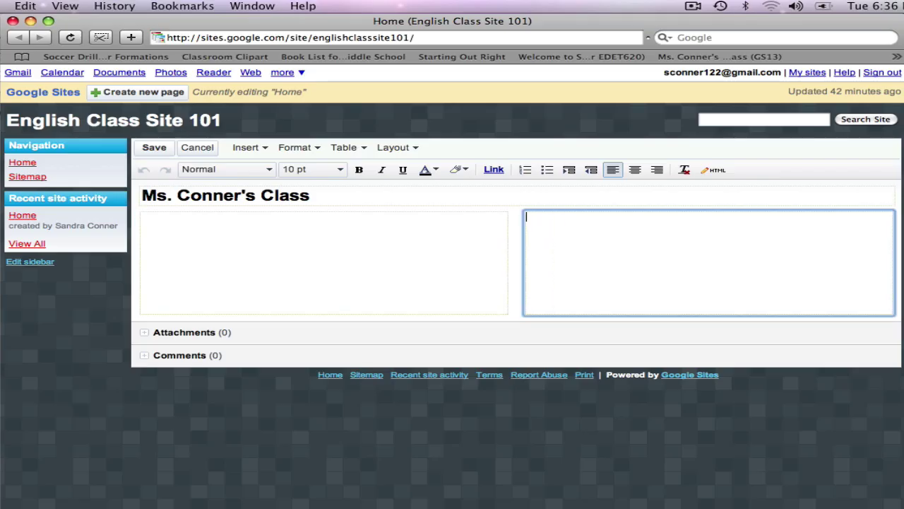
click(141, 218)
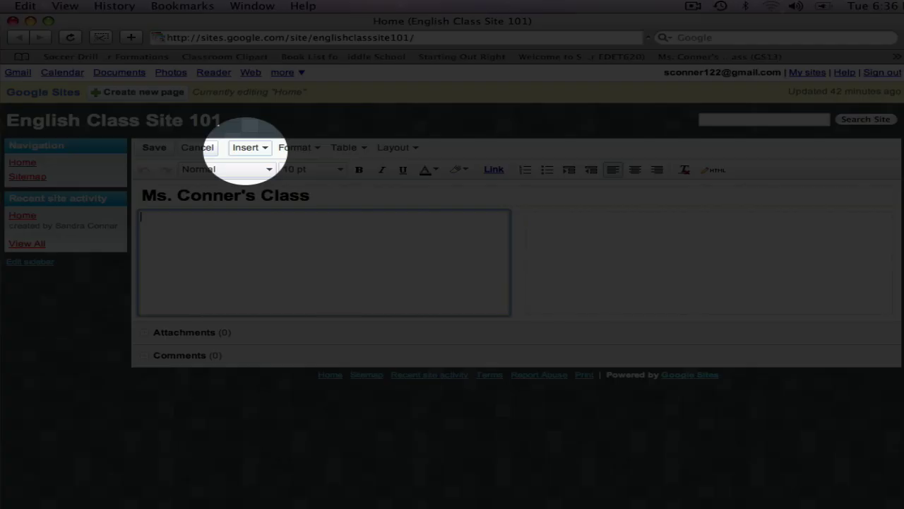
Step: Insert the portrait photo from Media > Photos into the left column at original size
click(249, 147)
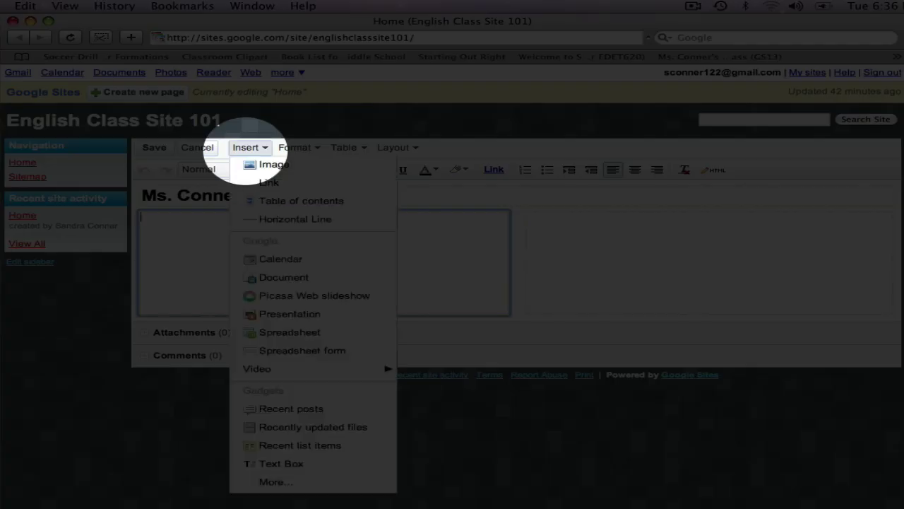
click(272, 164)
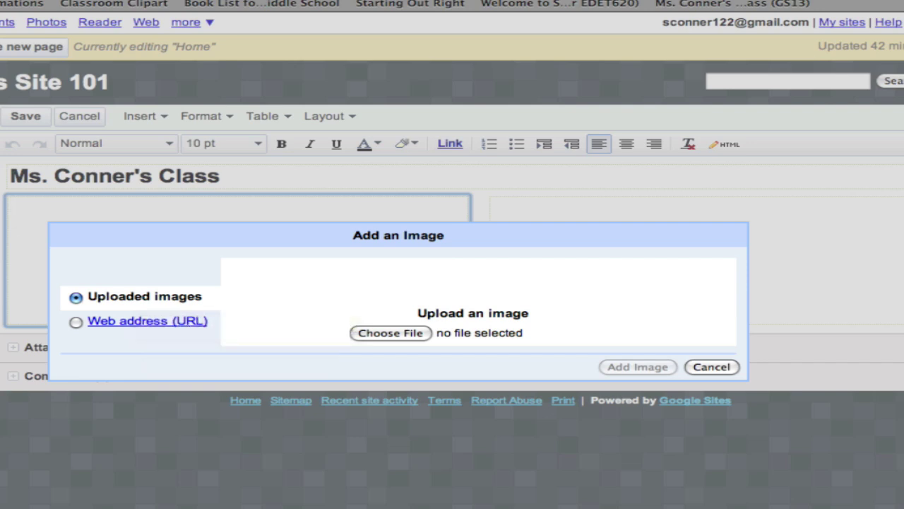
click(391, 332)
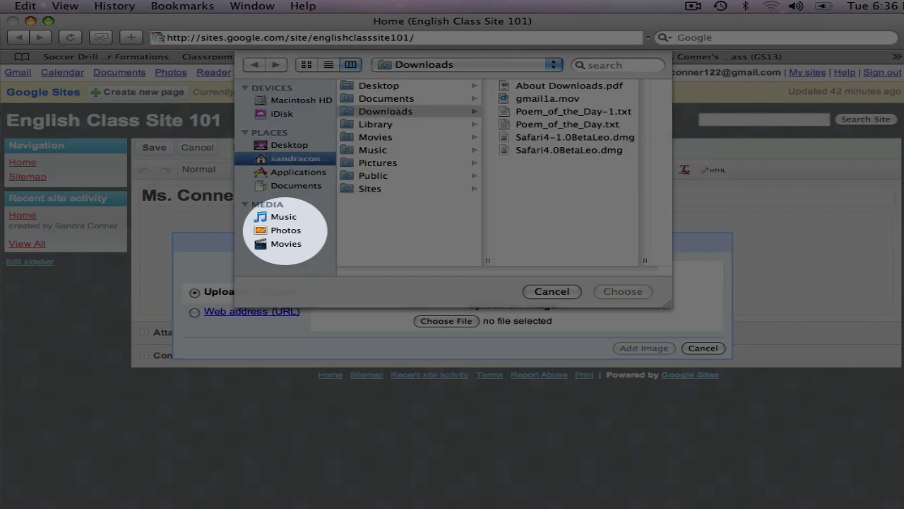
click(286, 230)
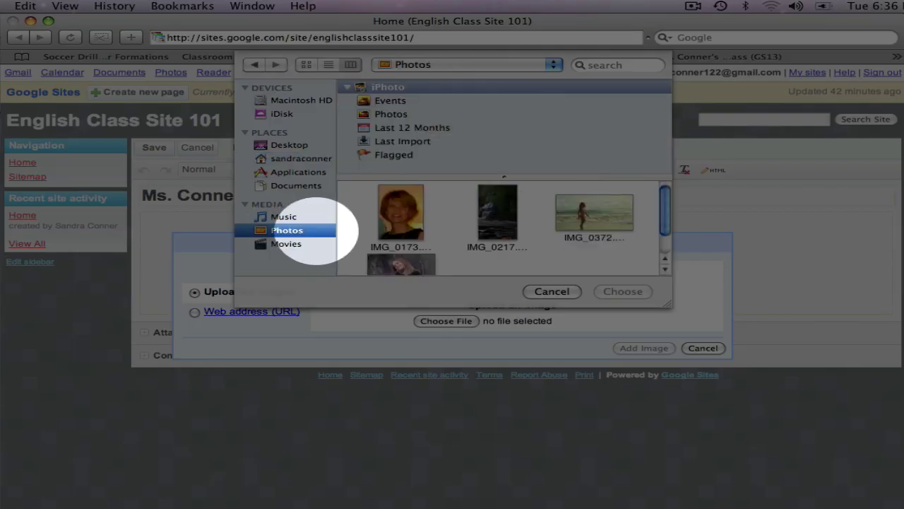
click(399, 214)
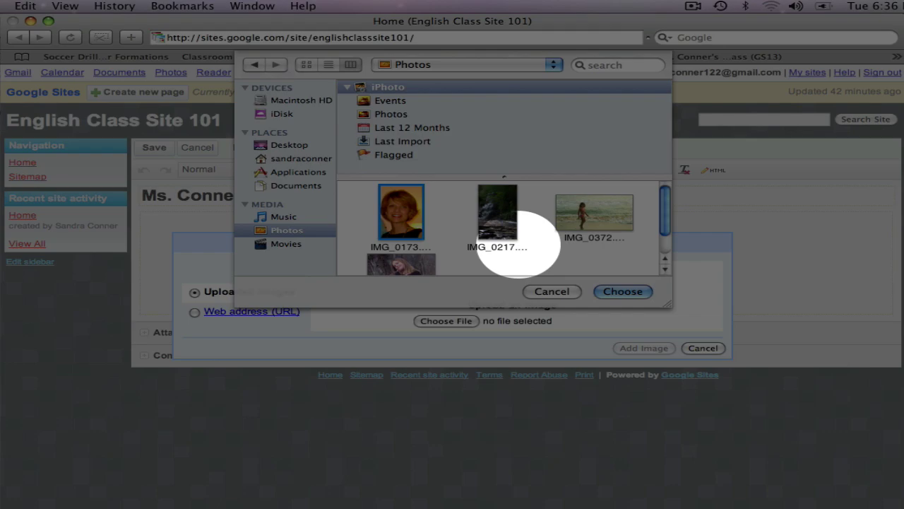
click(623, 291)
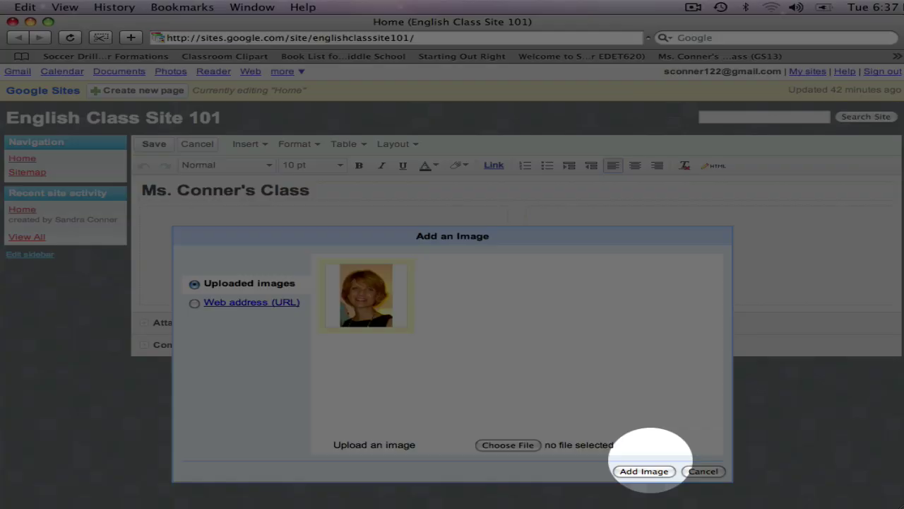
click(645, 472)
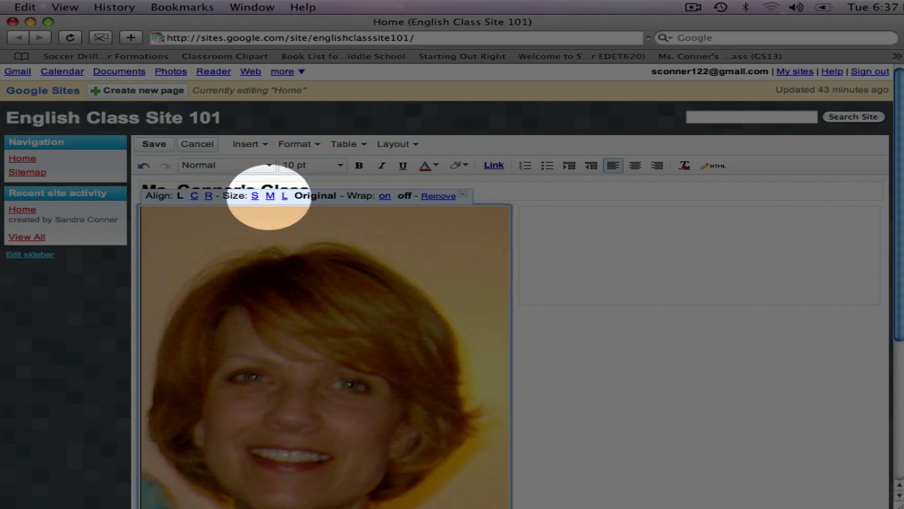
Step: Make the portrait medium size, left-aligned and indented slightly from the column edge
click(269, 196)
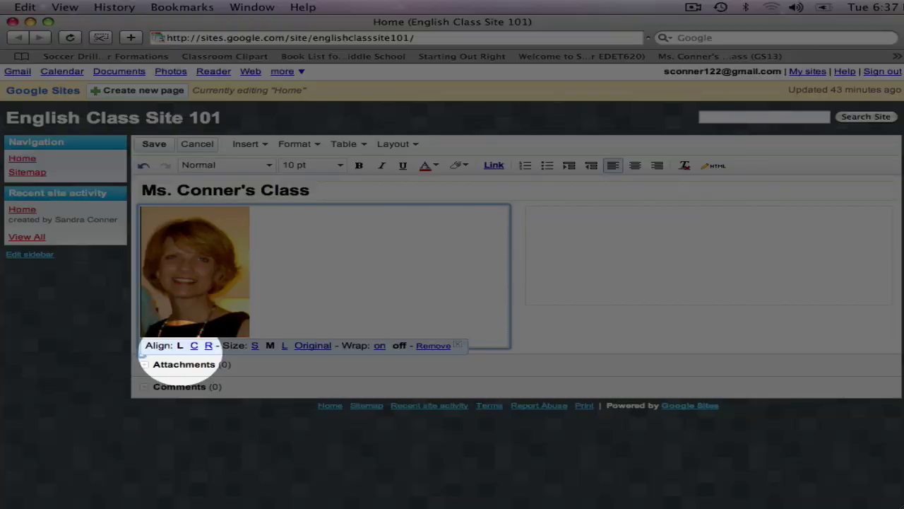
click(194, 345)
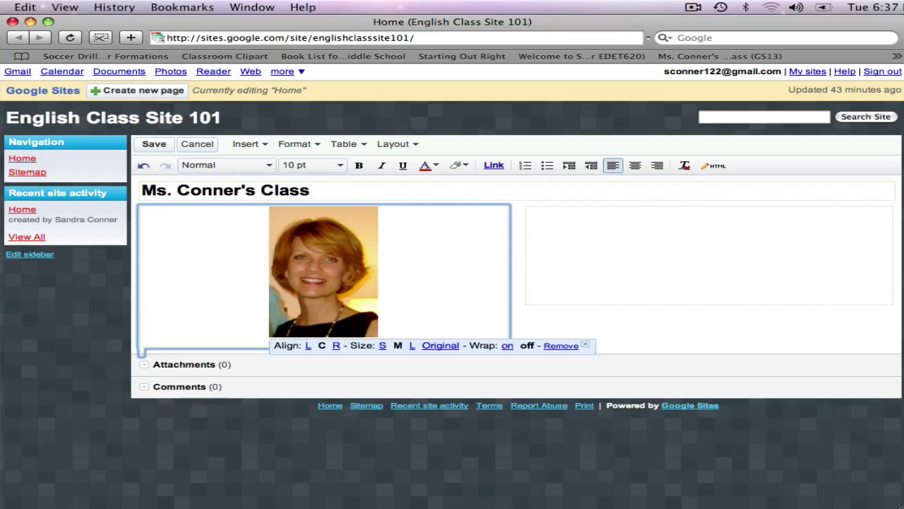
click(308, 345)
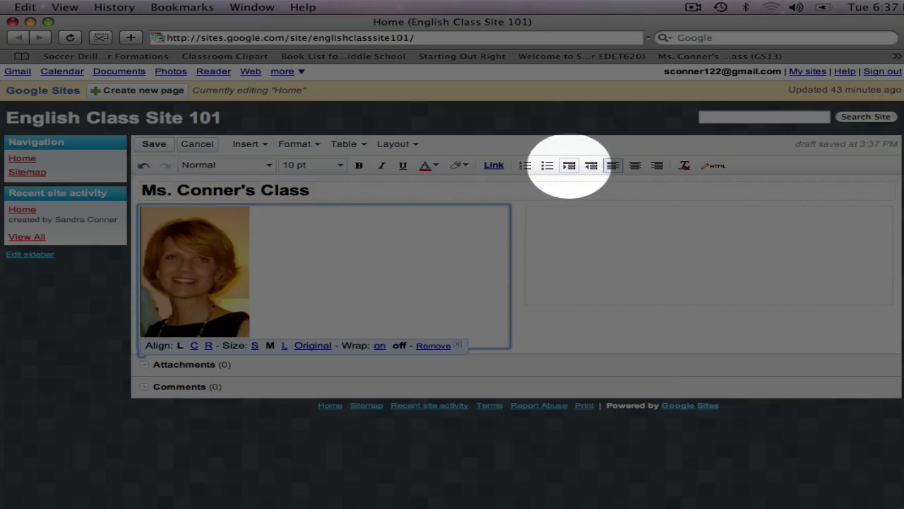
click(568, 165)
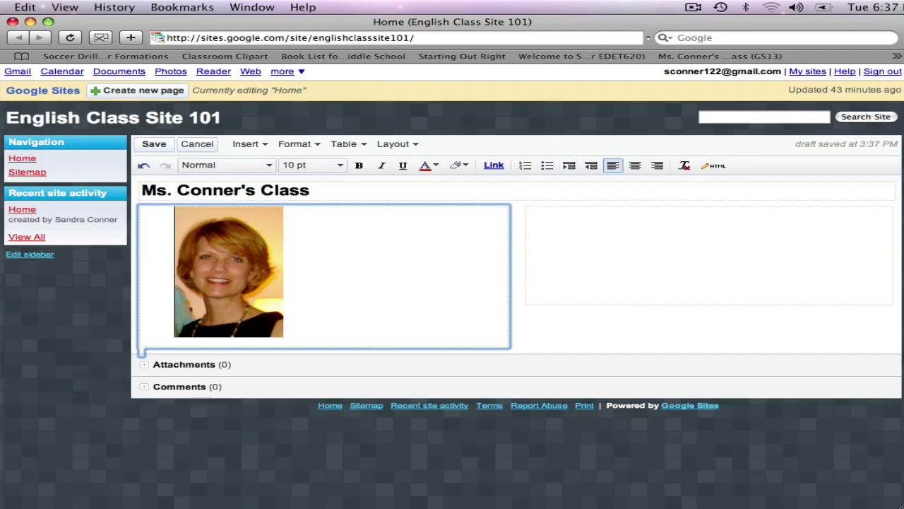
click(530, 213)
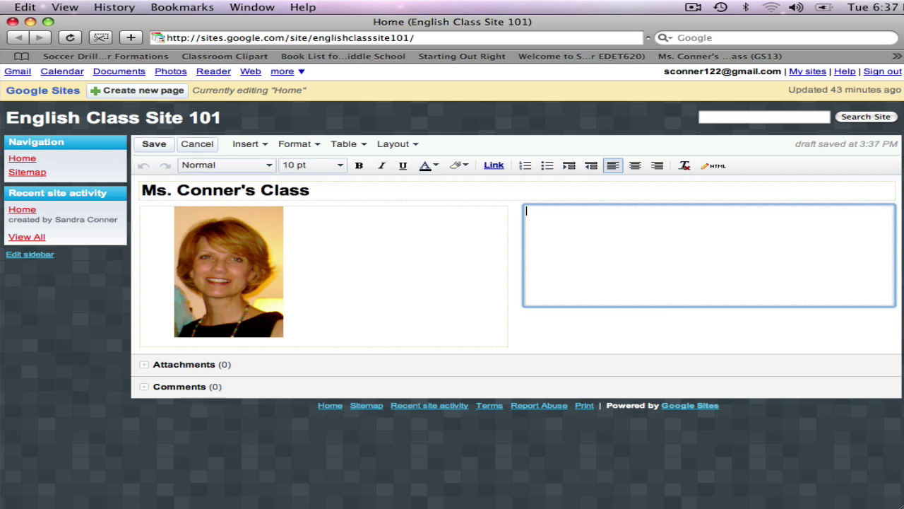
Step: Set the right column's text to Georgia font, red colour, centre-aligned
click(225, 165)
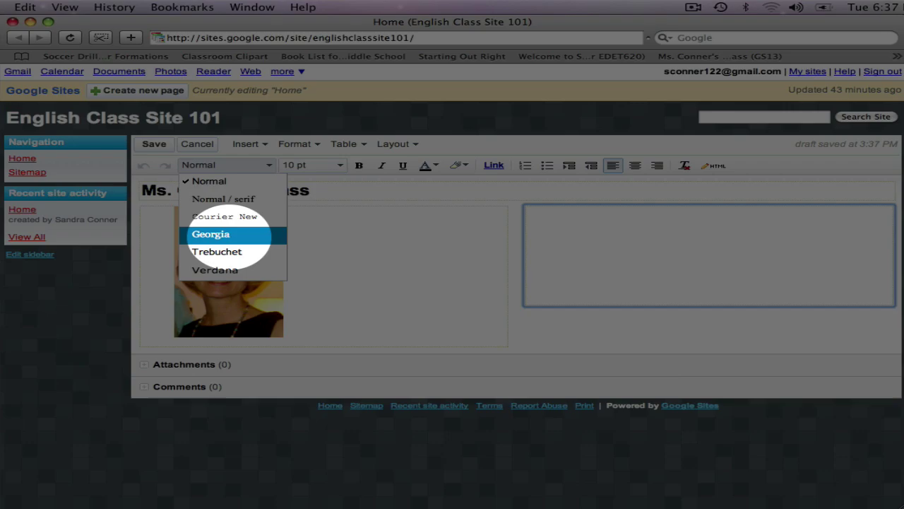
click(210, 234)
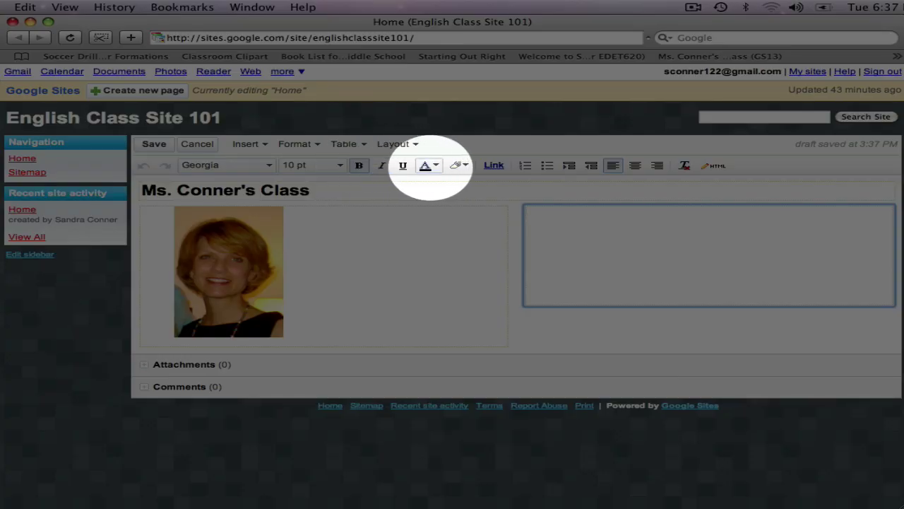
click(426, 165)
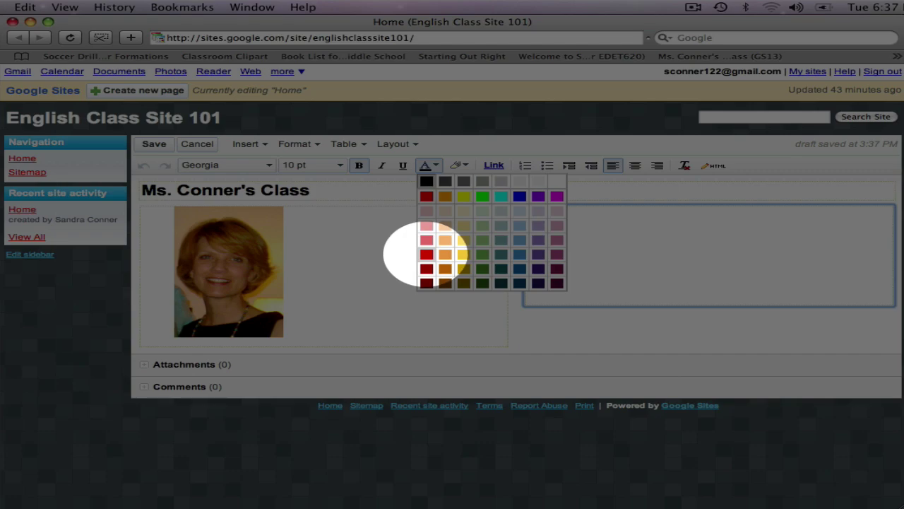
click(426, 254)
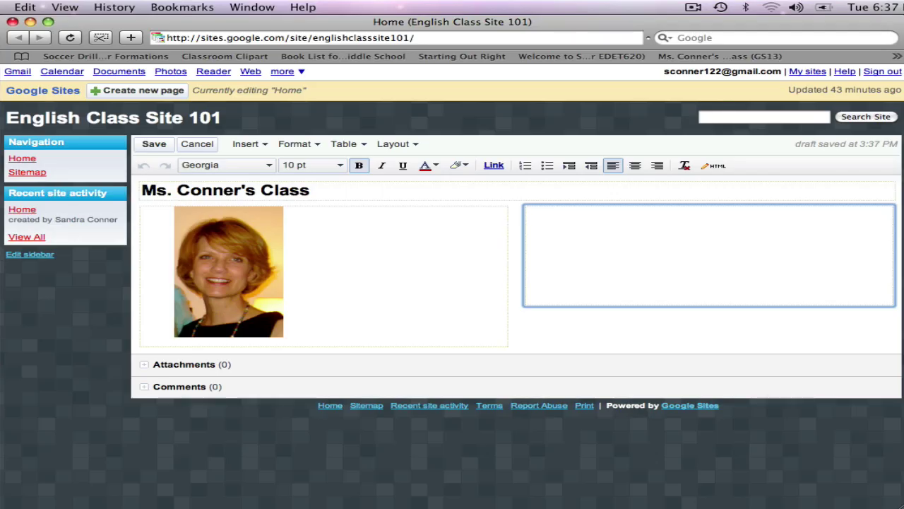
click(635, 166)
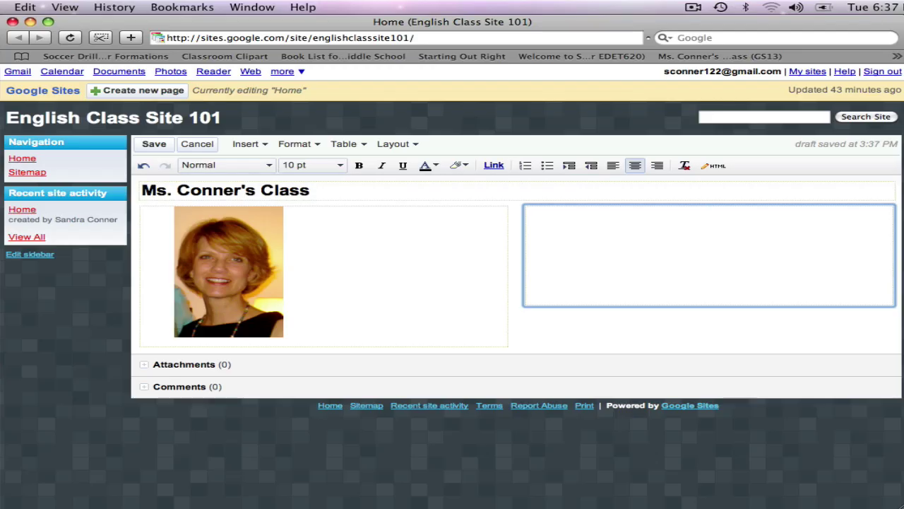
Step: Type the red greeting 'Welcome to our English Webside!' in the right column
text(Welc)
key(BackSpace)
key(BackSpace)
key(BackSpace)
key(BackSpace)
click(428, 166)
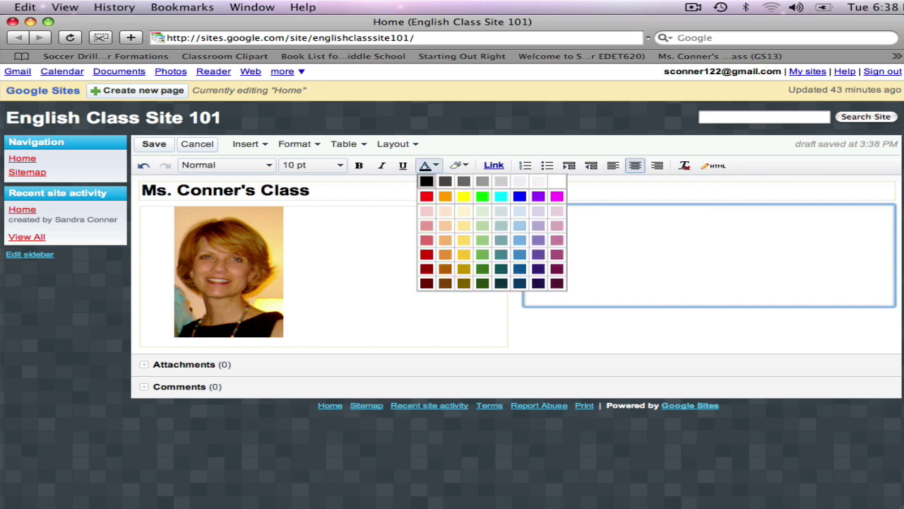
click(426, 254)
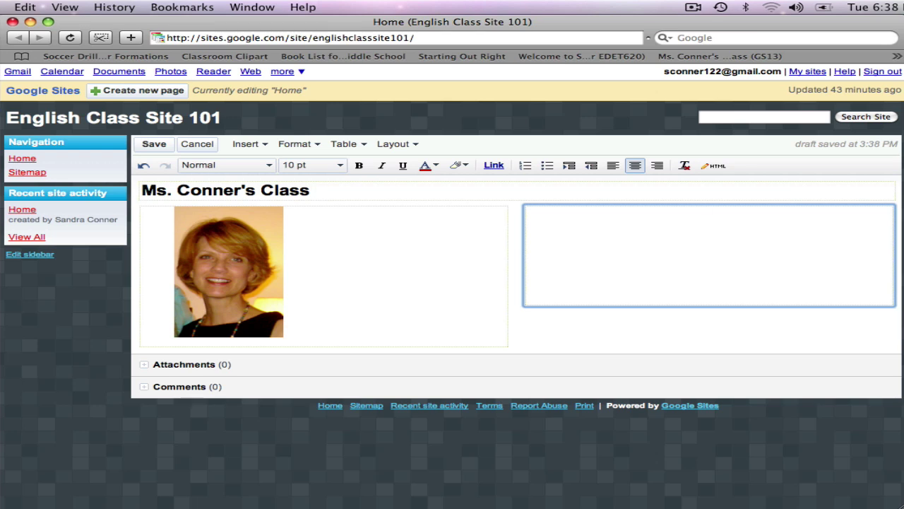
text(Welcome to our Eng)
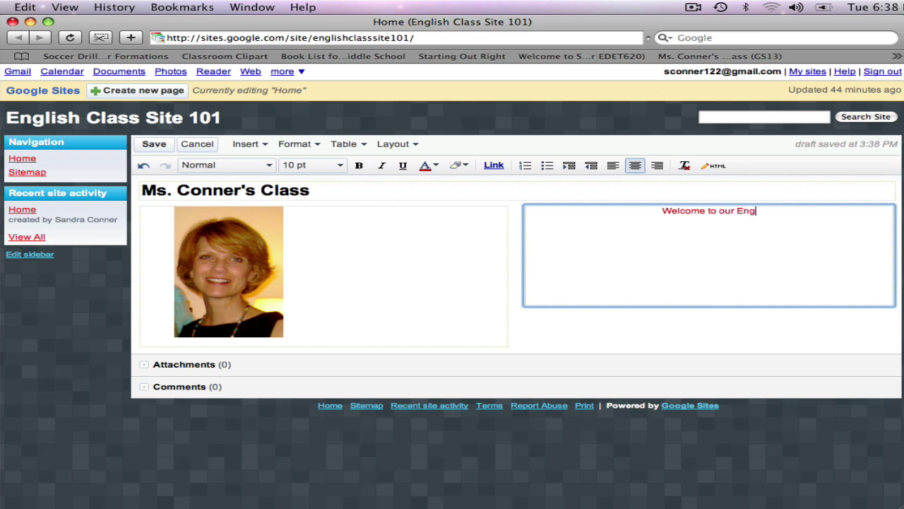
text(lish Web)
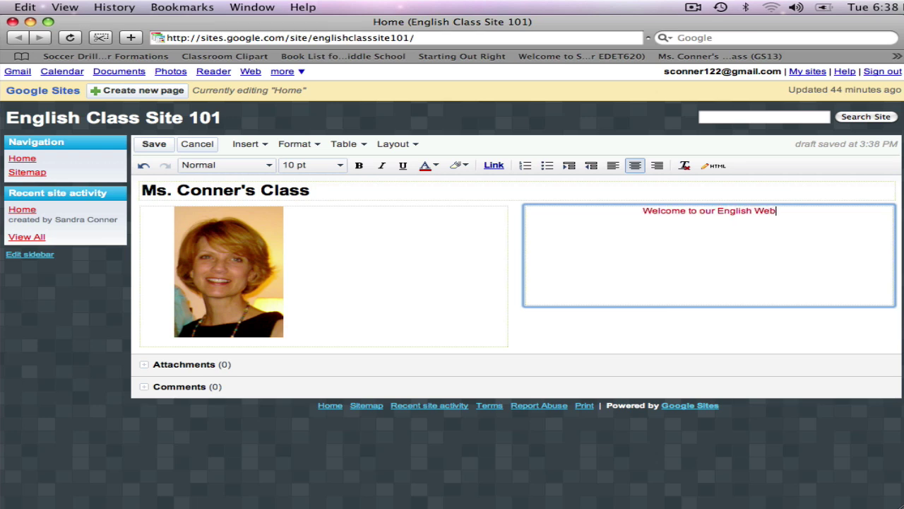
text(side!)
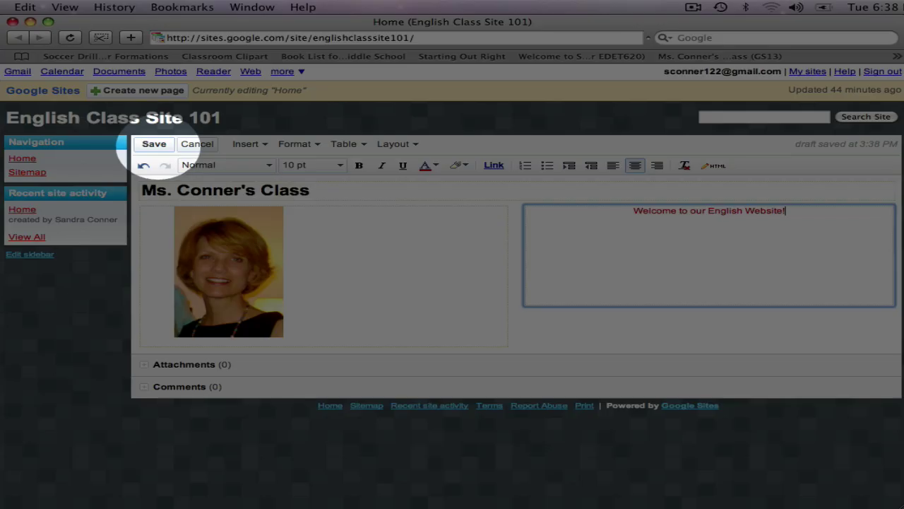
Step: Save the home page, then add the comment 'Field trip to Center in the Square on Monday!'
click(154, 144)
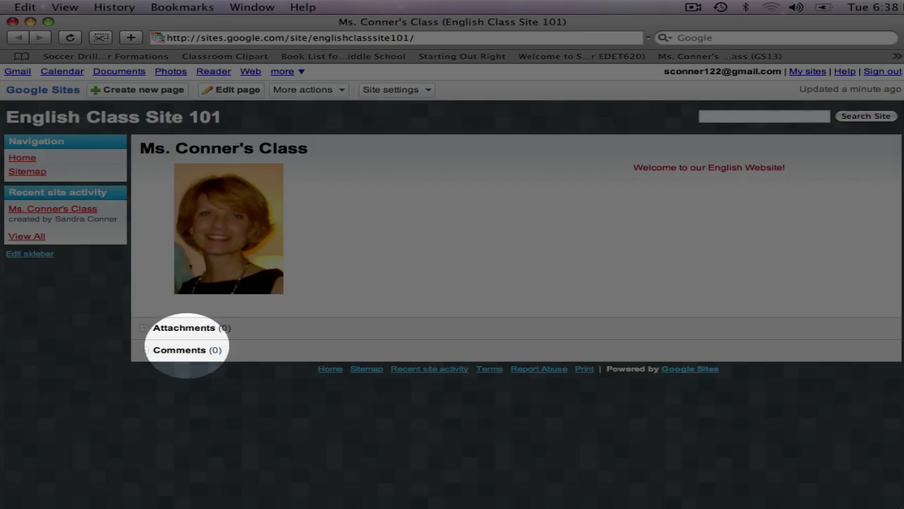
click(179, 350)
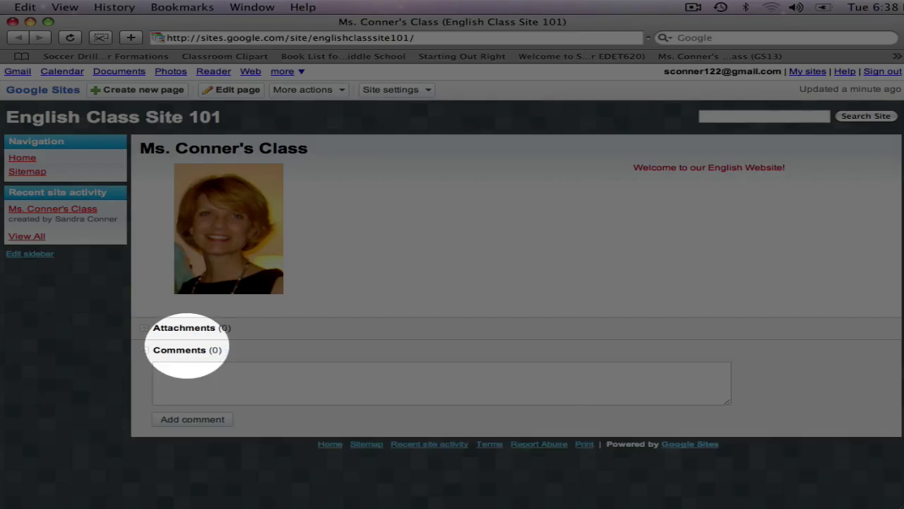
click(181, 376)
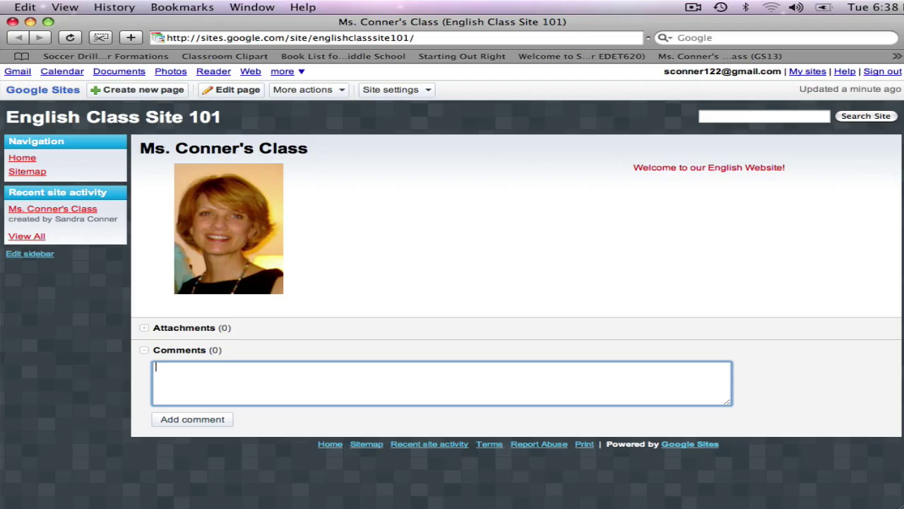
text(Field trip to Center)
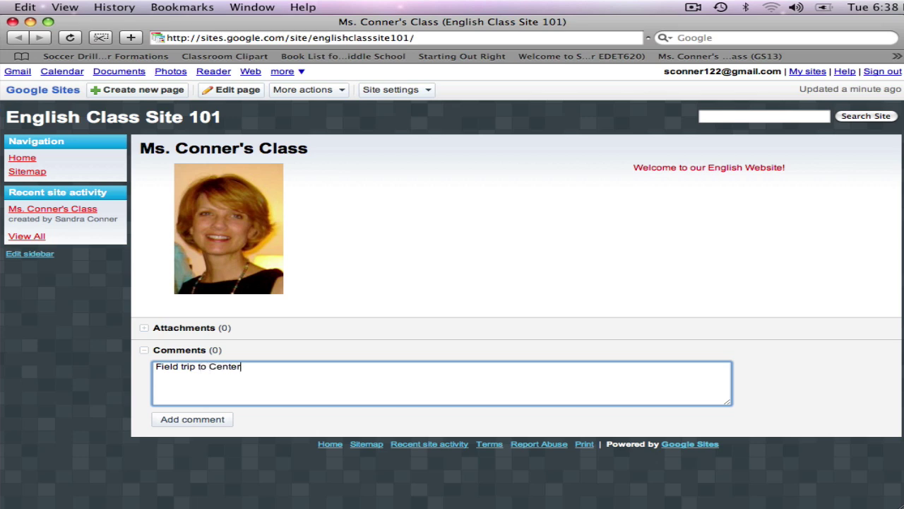
text( in the Square on Monday!)
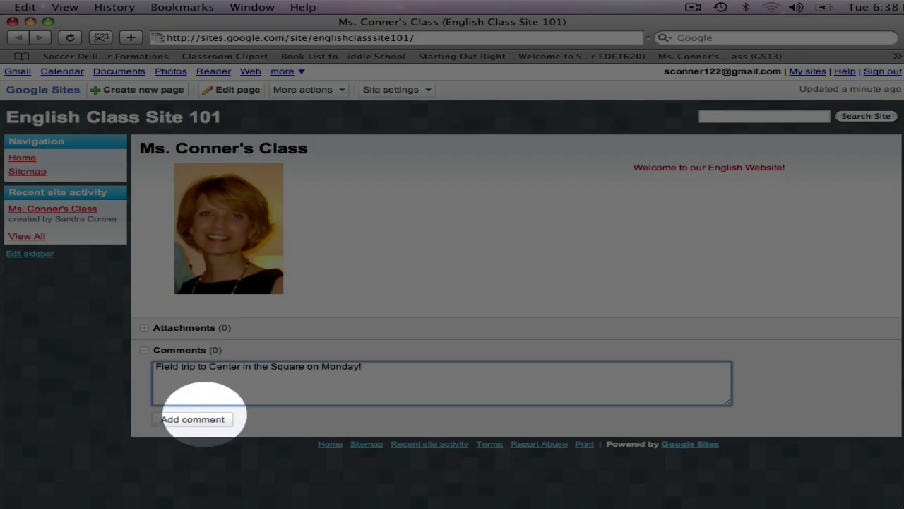
click(192, 419)
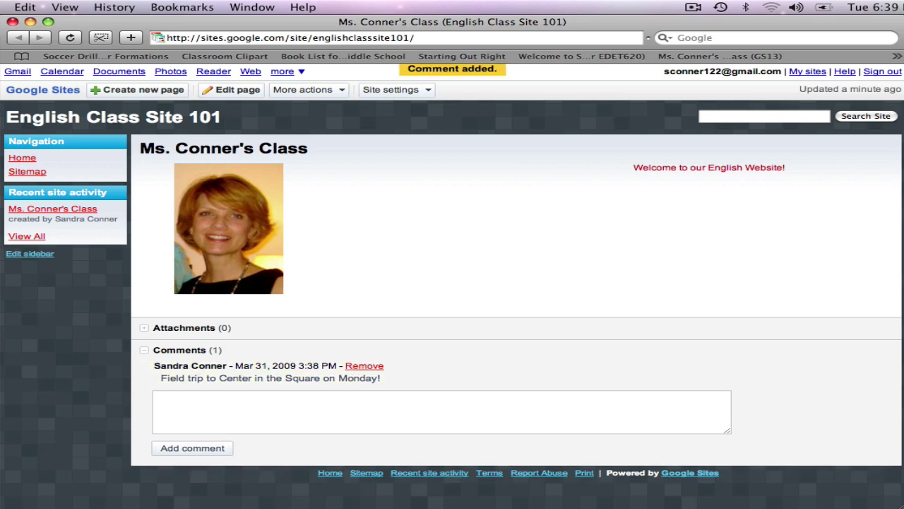
click(156, 396)
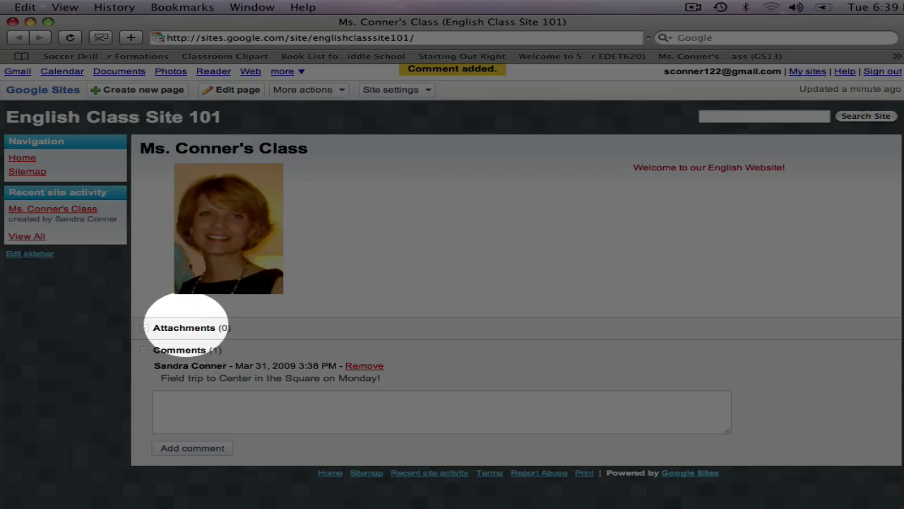
Step: Attach Downloads/Poem_of_the_Day.txt to the home page, view it, and return home
click(184, 328)
click(246, 345)
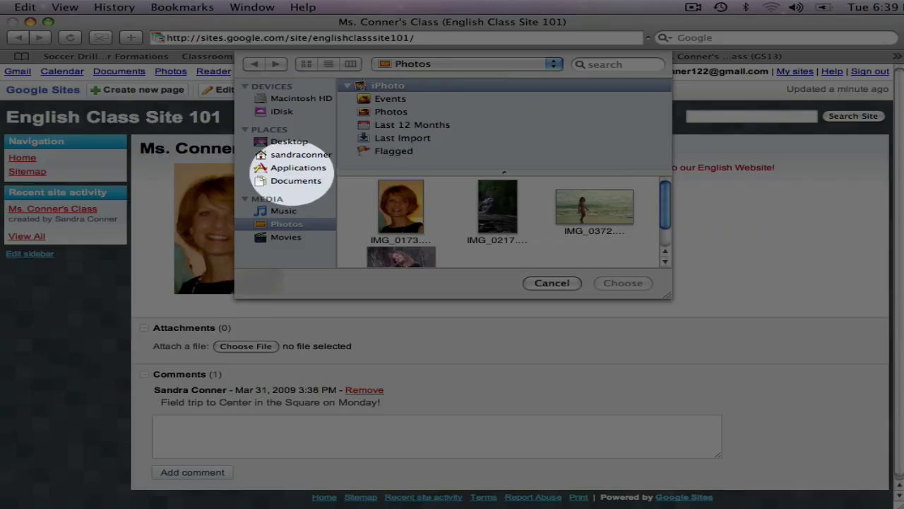
click(300, 154)
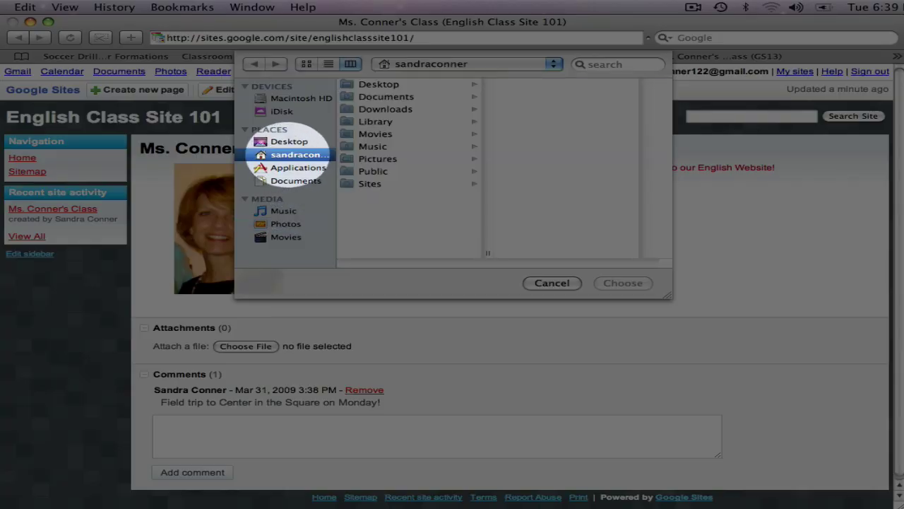
click(385, 108)
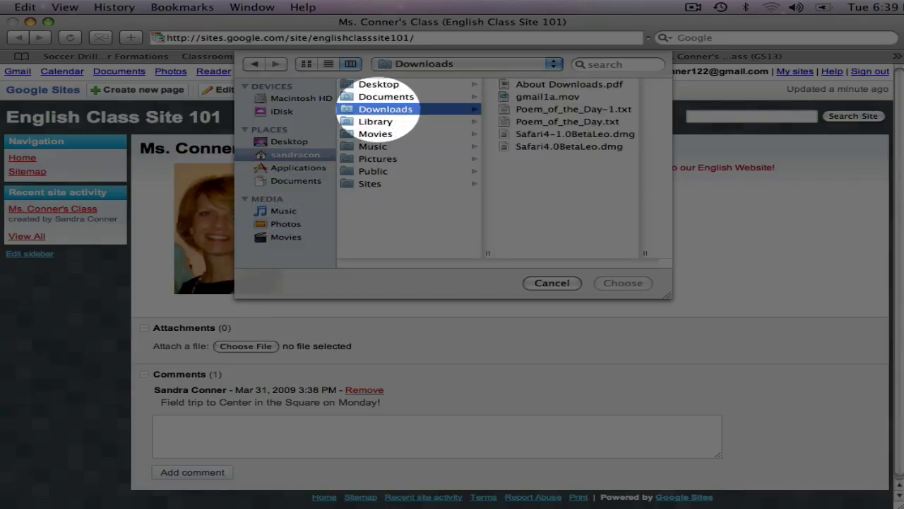
click(558, 121)
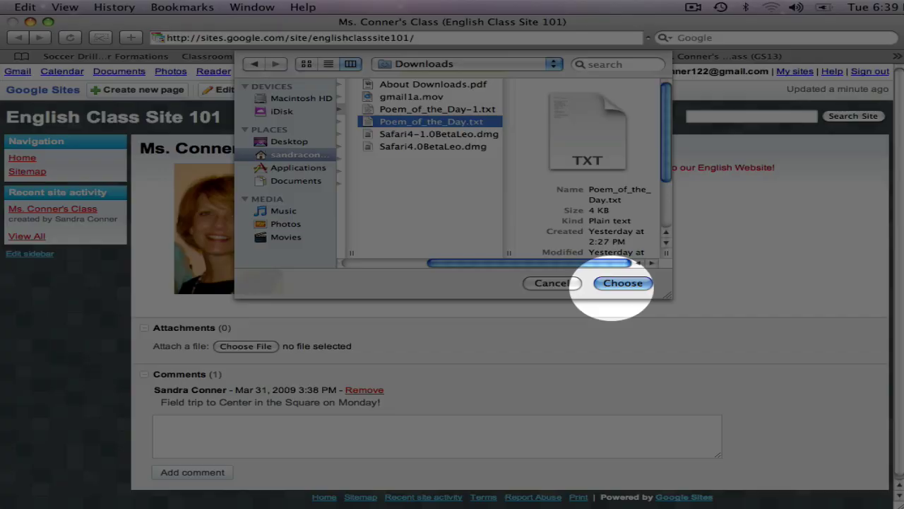
click(624, 282)
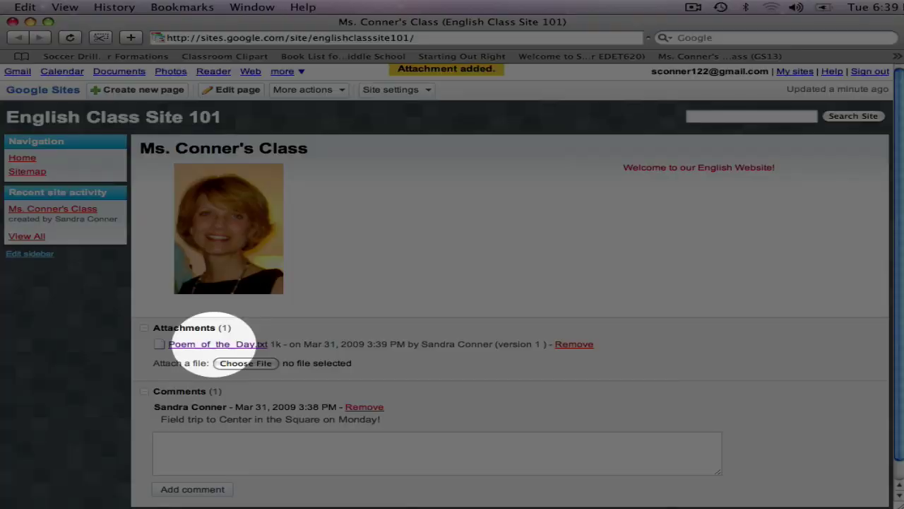
click(218, 344)
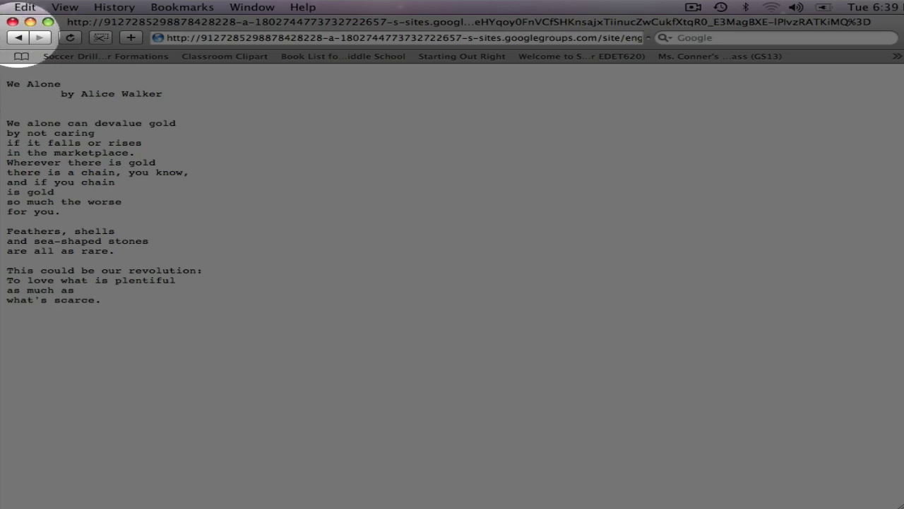
click(17, 38)
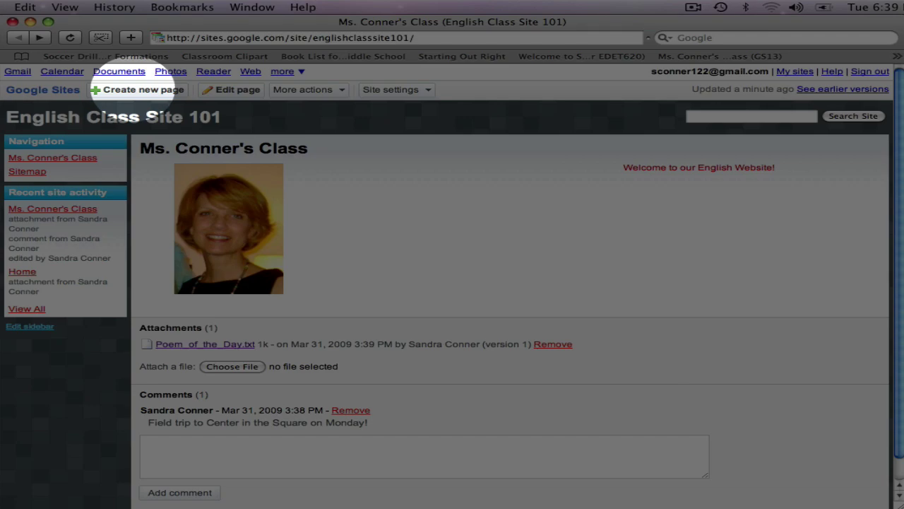
Step: Start a new top-level Web Page named 'Book Report Ideas'
click(137, 90)
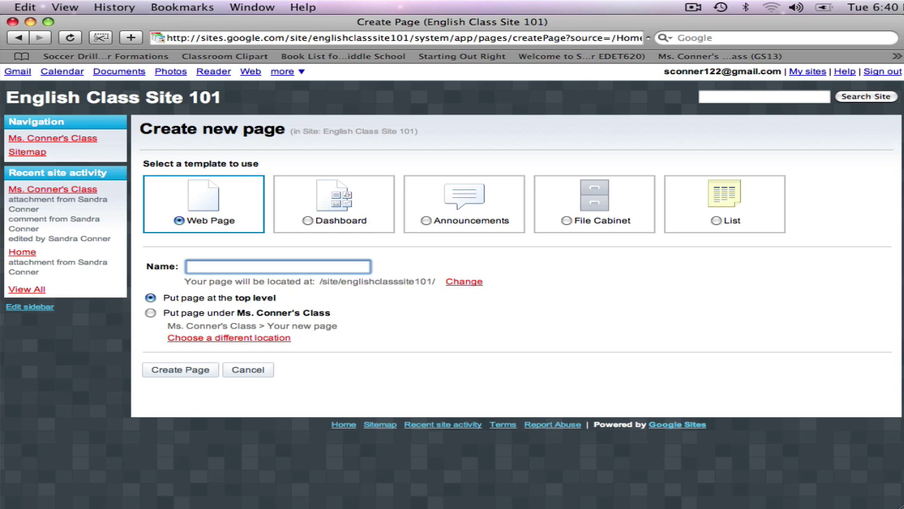
text(Book Report Idea)
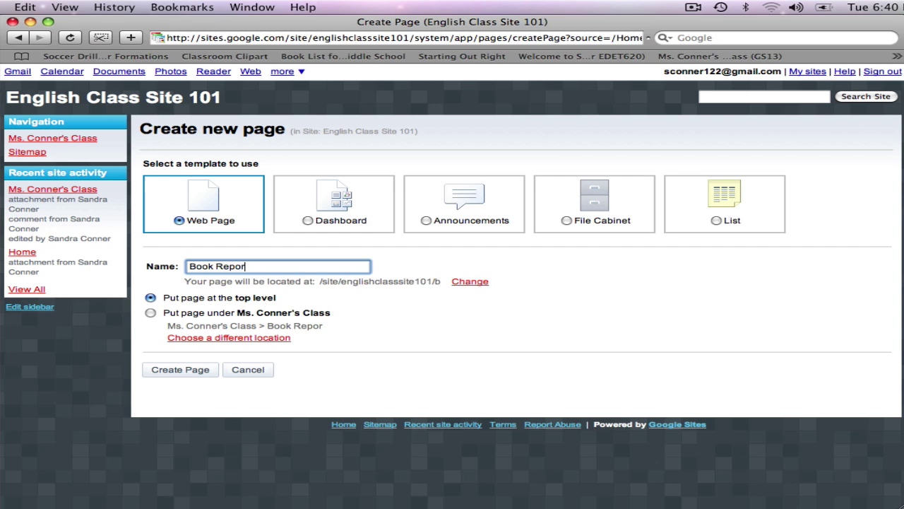
text(s)
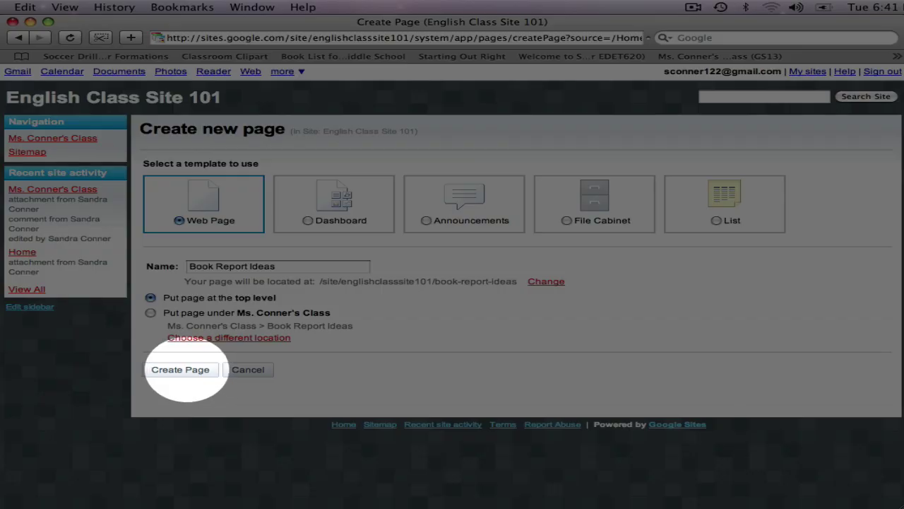
Step: Create the page with bullets 'Compare the book to the movie version' and 'Convert the plot into a song', then save
click(180, 369)
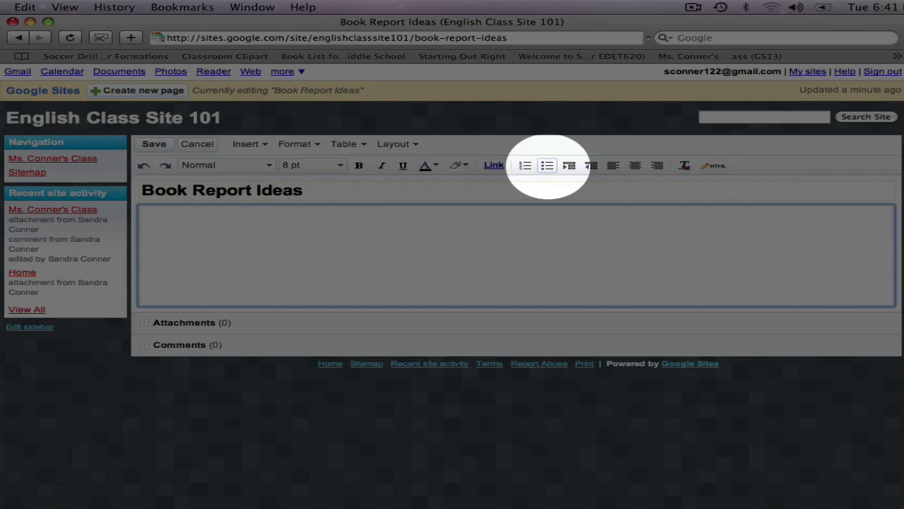
click(547, 165)
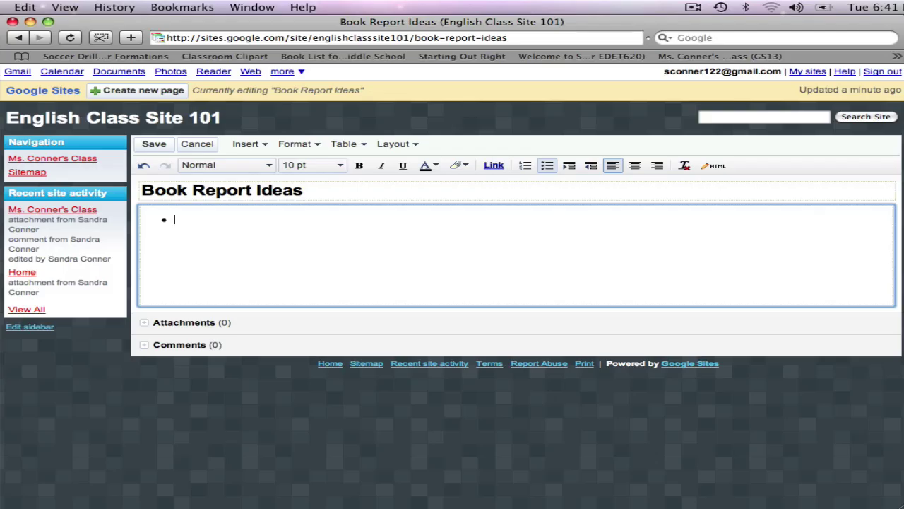
text(Compare the book to t)
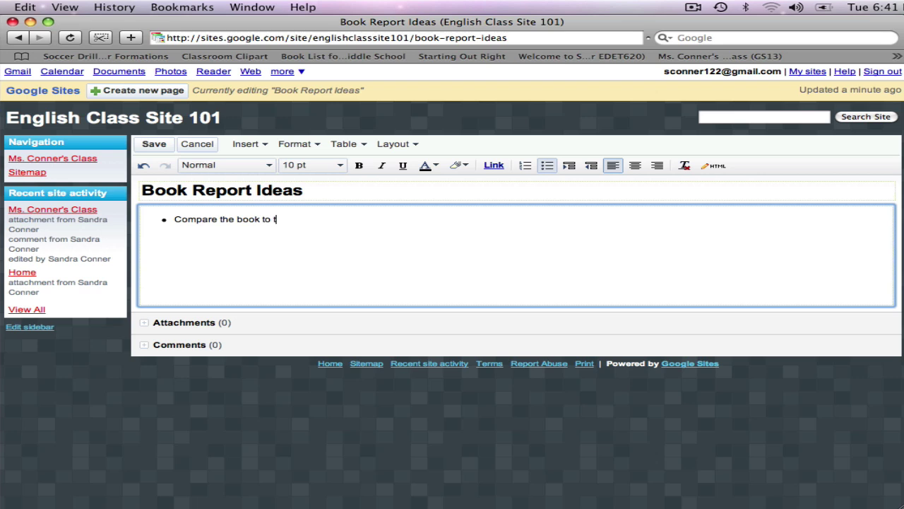
text(he movie version)
key(Return)
text(C)
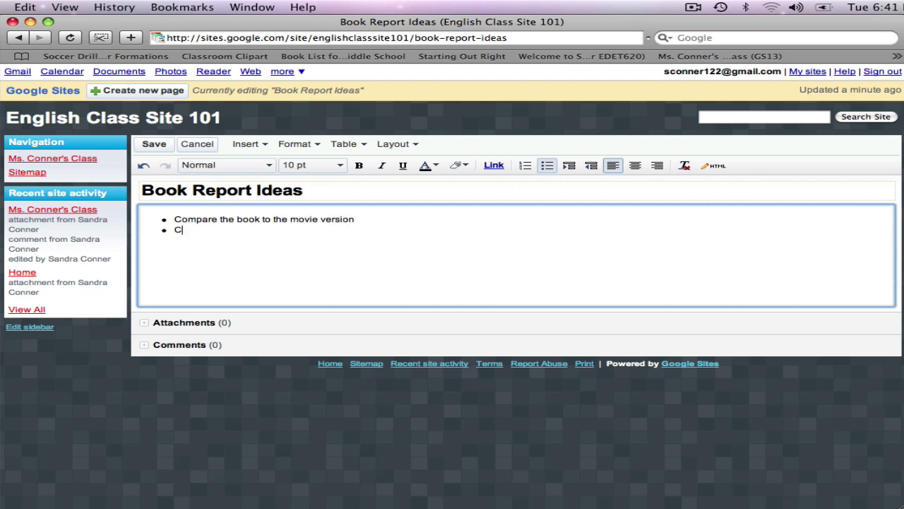
text(onvert the plot into a )
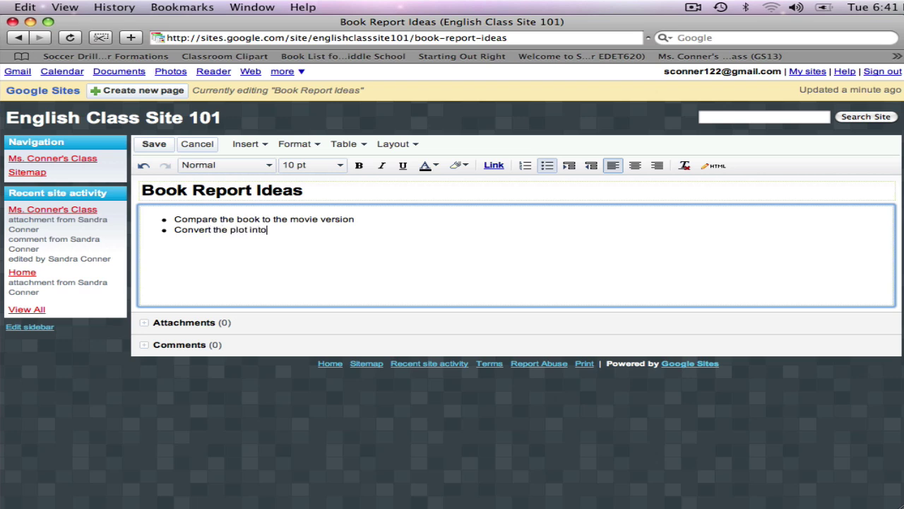
text(song)
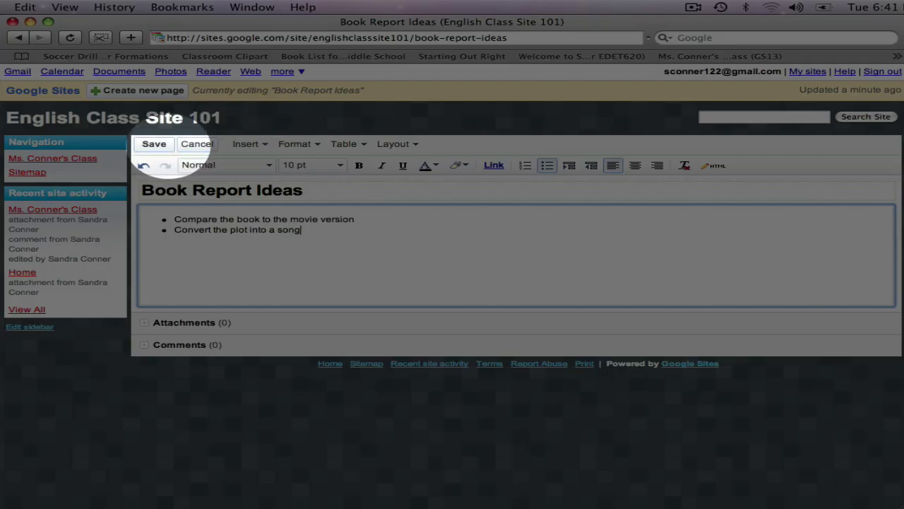
click(154, 144)
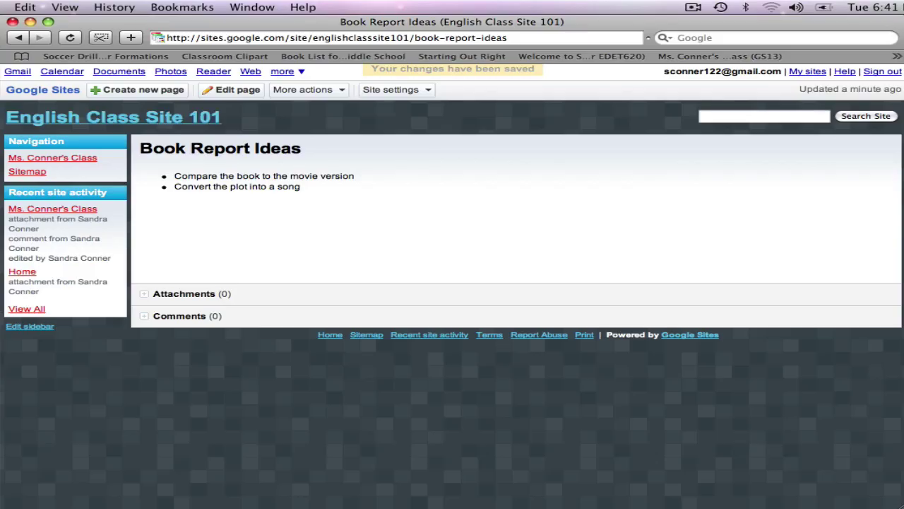
Step: Turn on 'Show this in Navigation in the sidebar' in the Book Report Ideas page settings and save
click(304, 89)
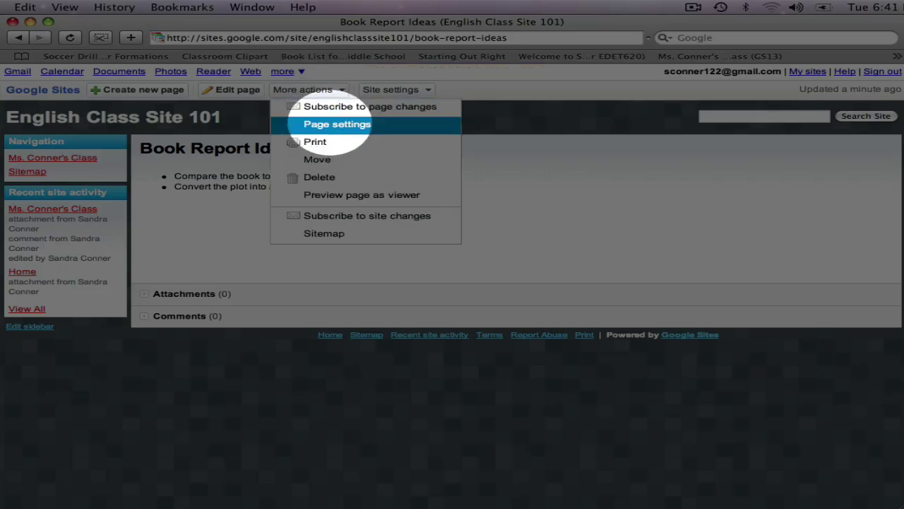
click(337, 123)
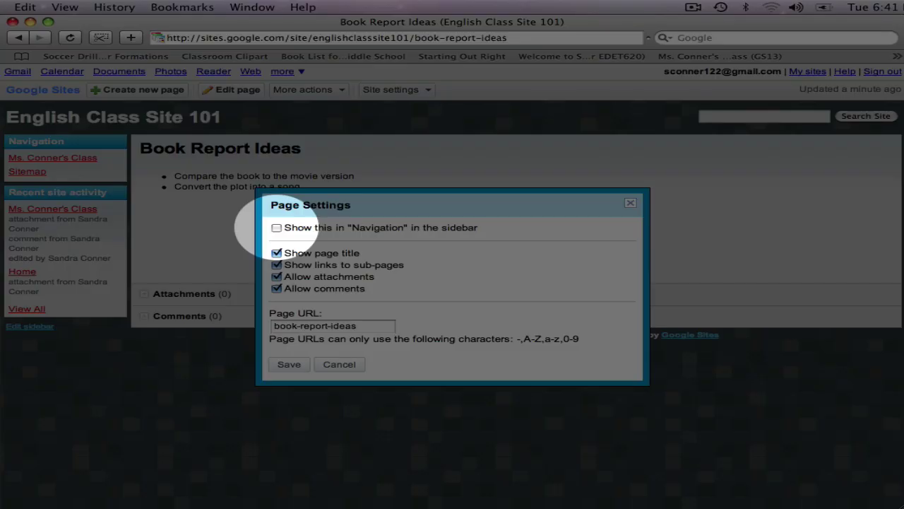
click(276, 228)
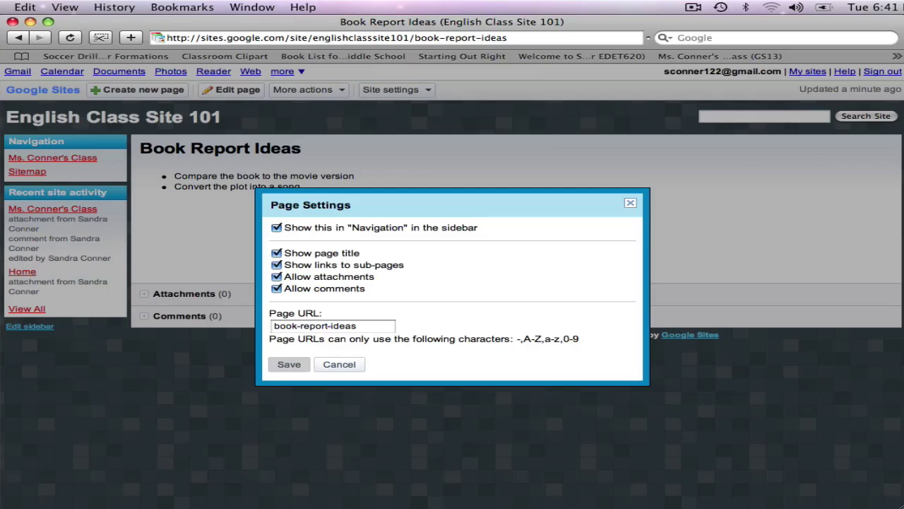
click(289, 364)
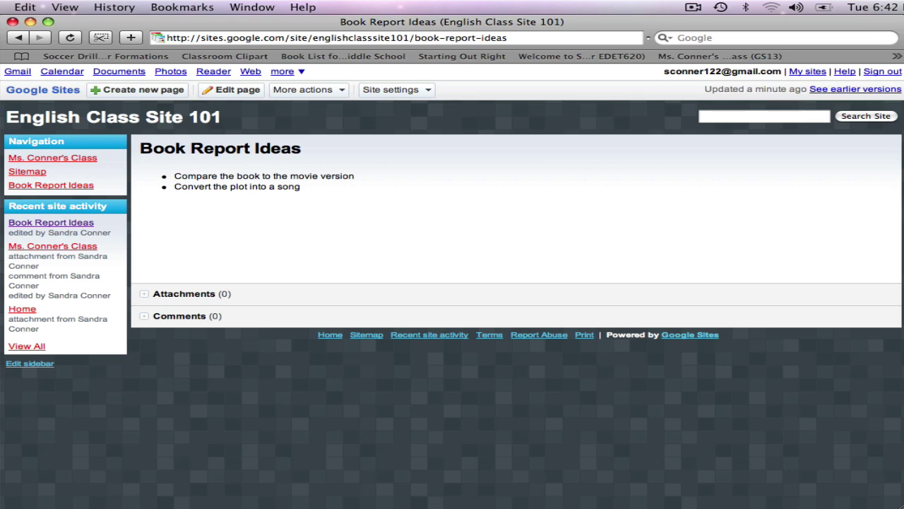
Step: Add a plain 'Book List' line below the two bullets and select it for inserting a link
click(231, 90)
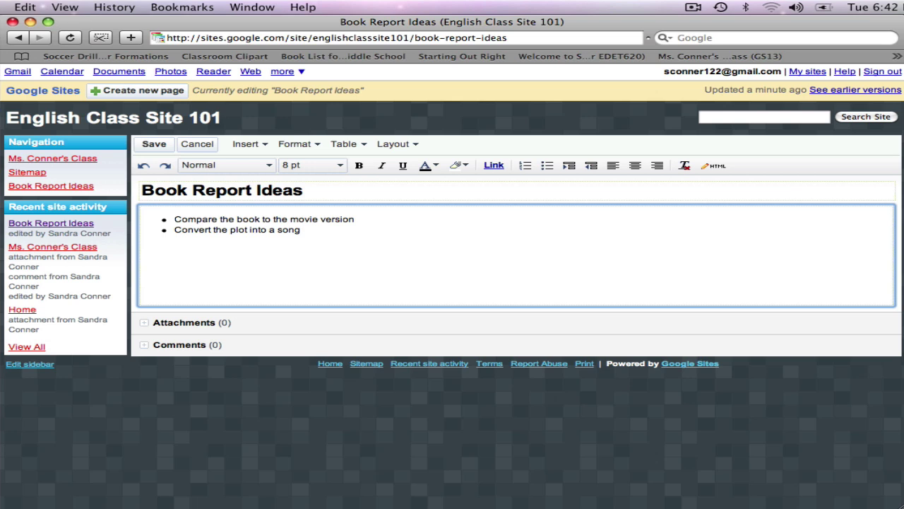
click(301, 229)
key(Return)
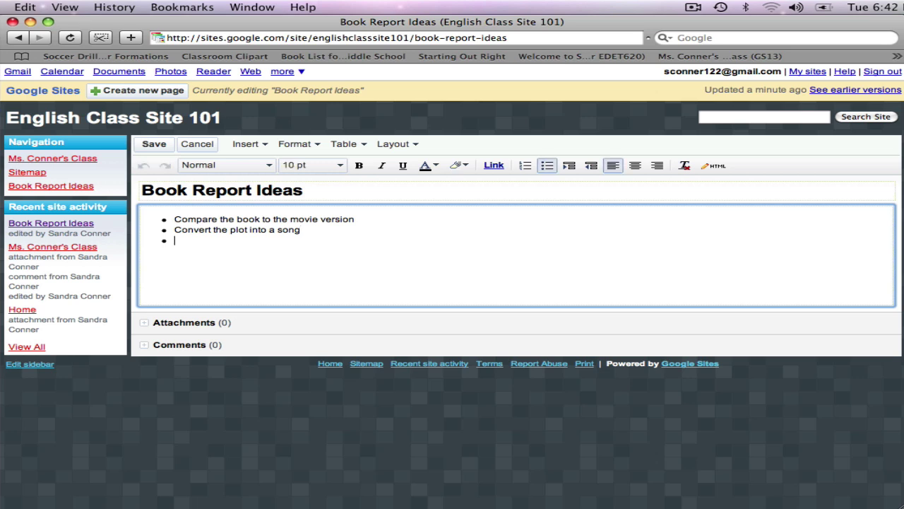
key(Return)
text(Book List)
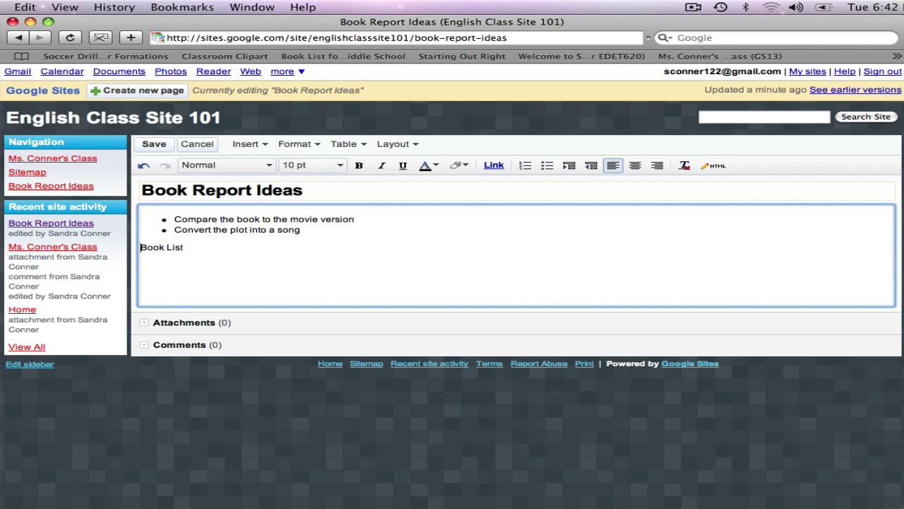
key(alt+shift+Right)
key(alt+shift+Right)
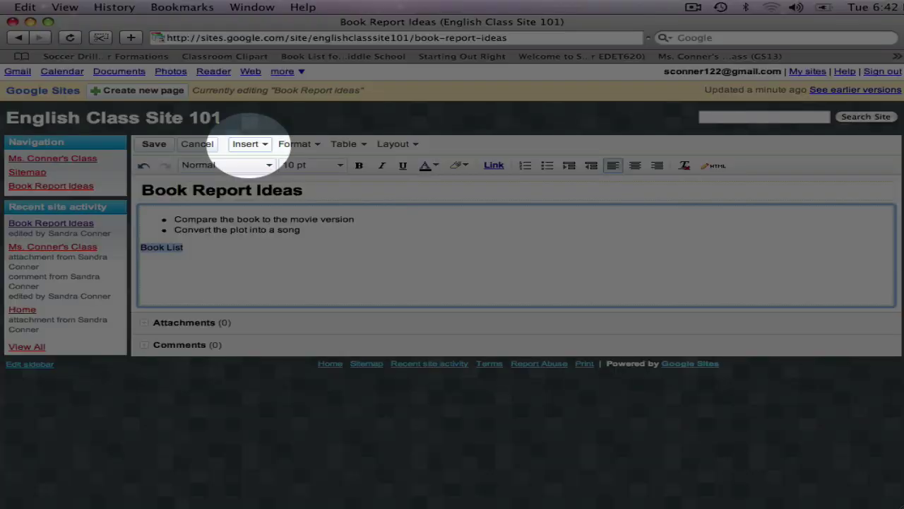
click(248, 143)
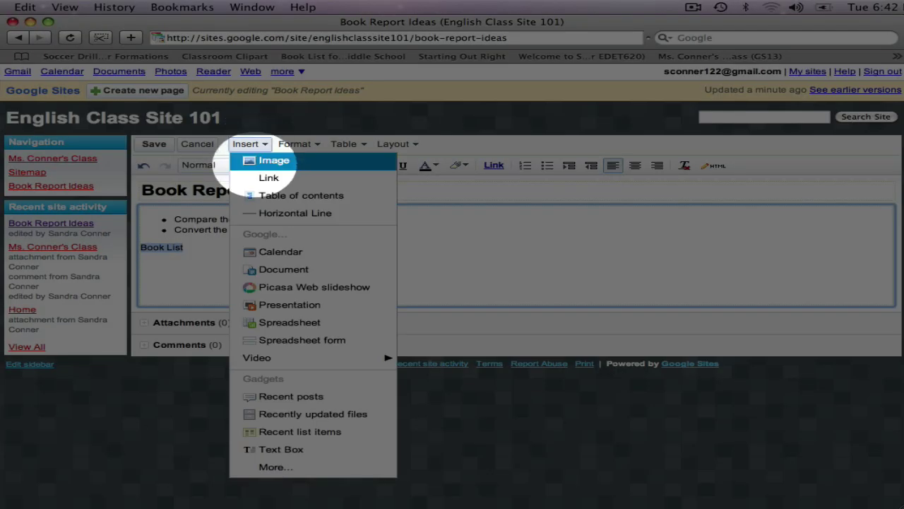
click(269, 177)
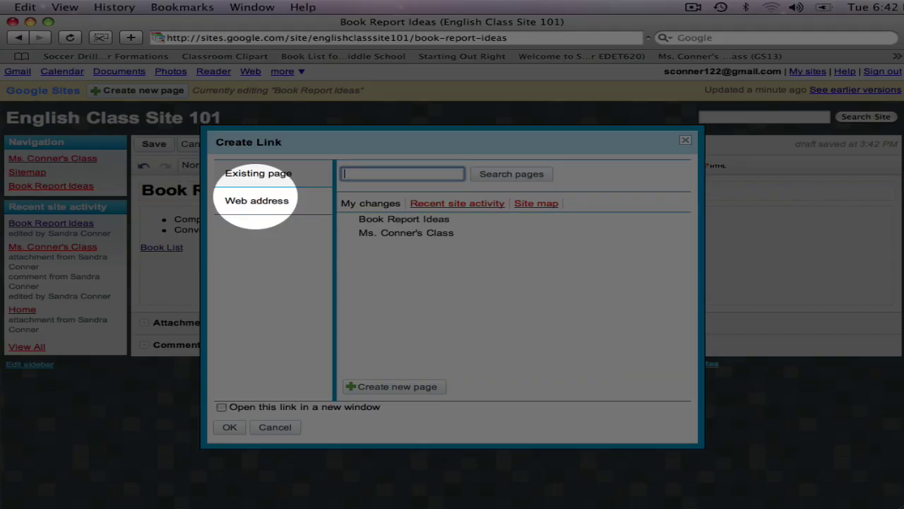
click(257, 201)
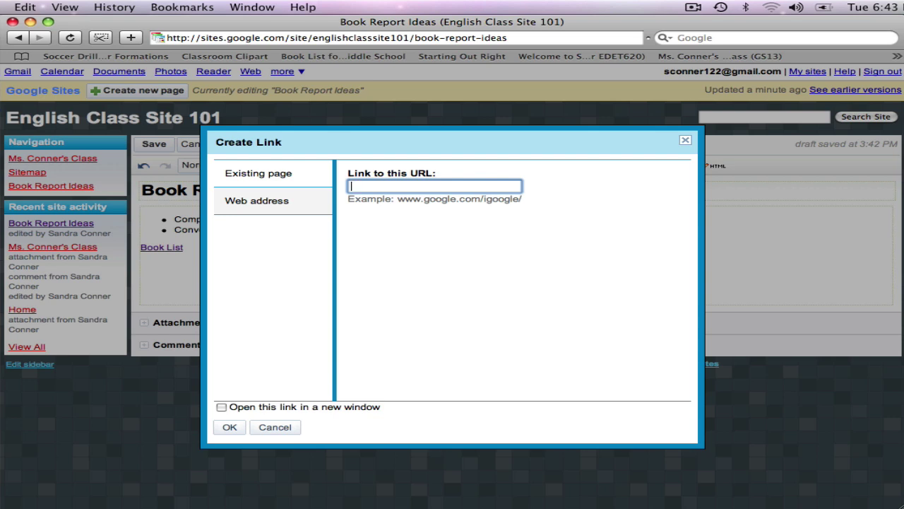
text(www.ipl.org)
key(Return)
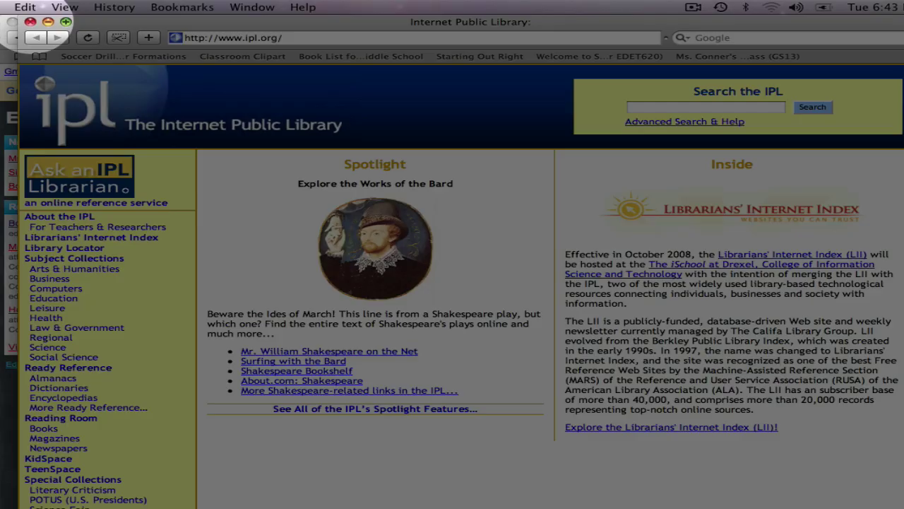
Step: Close the IPL window, save the Book Report Ideas page, and return to the class home page
click(29, 21)
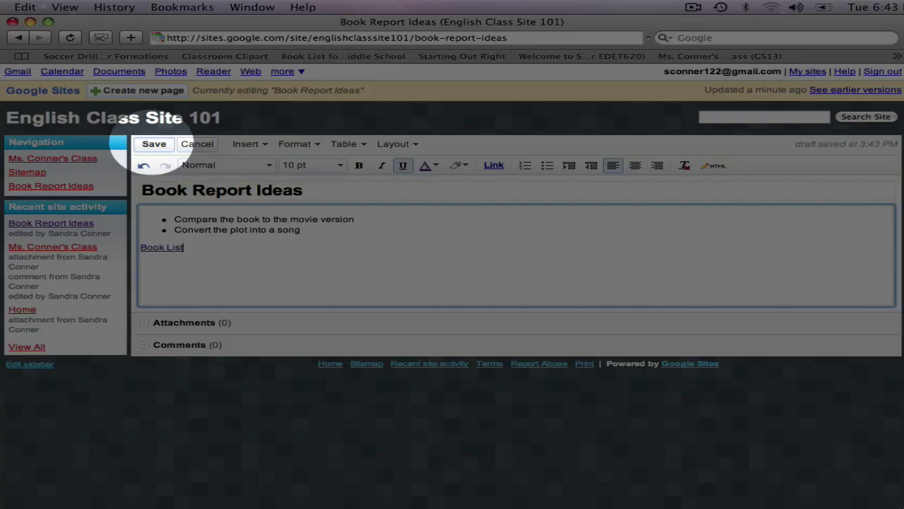
click(154, 144)
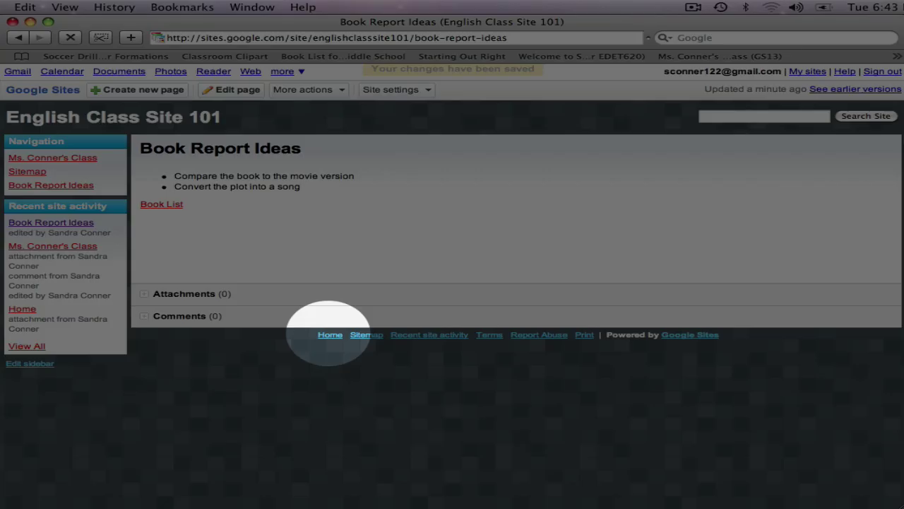
click(330, 334)
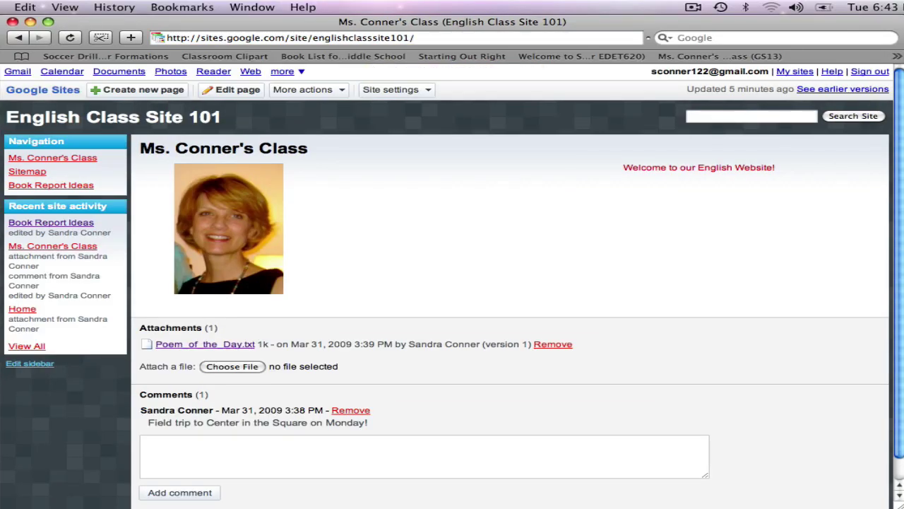